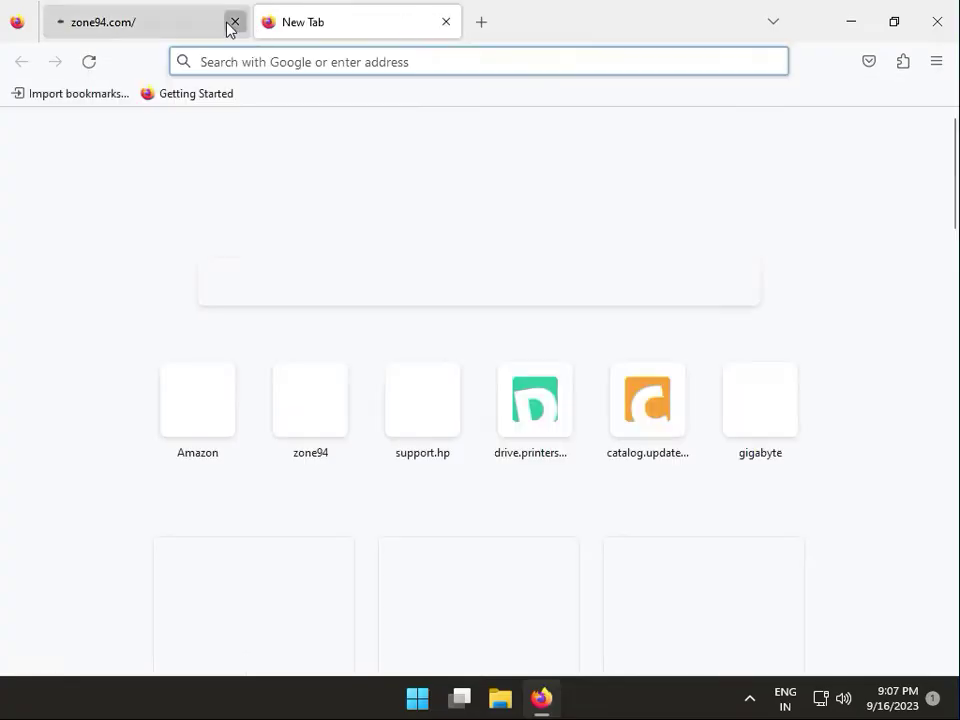
# Close the zone94.com tab and open google.com in the remaining tab
pyautogui.click(233, 24)
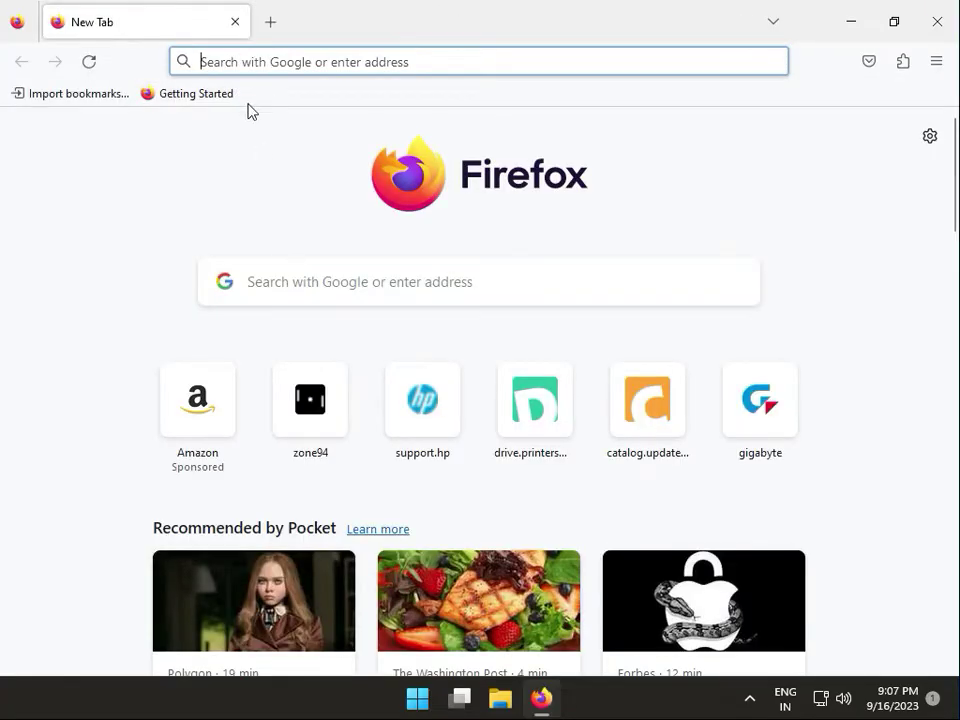
pyautogui.write('google.com/')
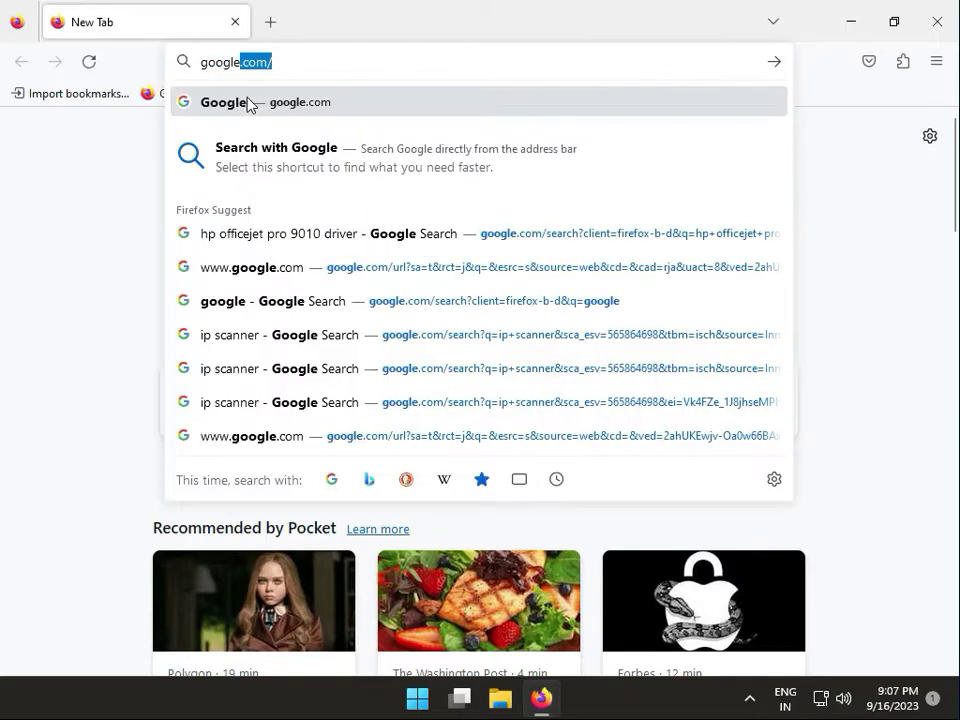
pyautogui.press('Return')
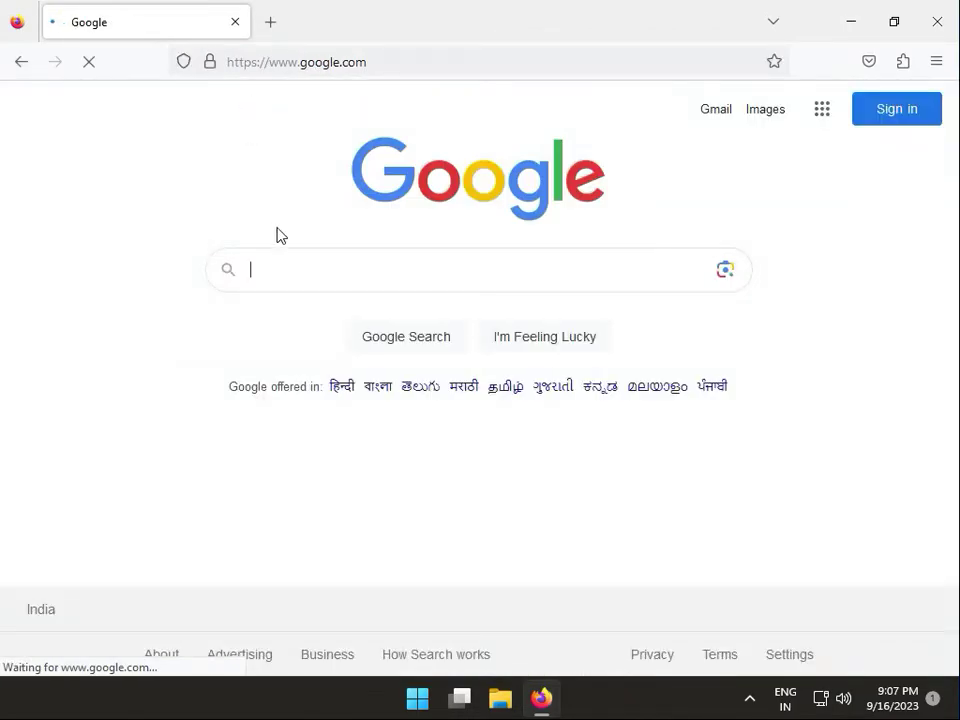
# Search Google for "brother dcp t520w driver"
pyautogui.click(307, 269)
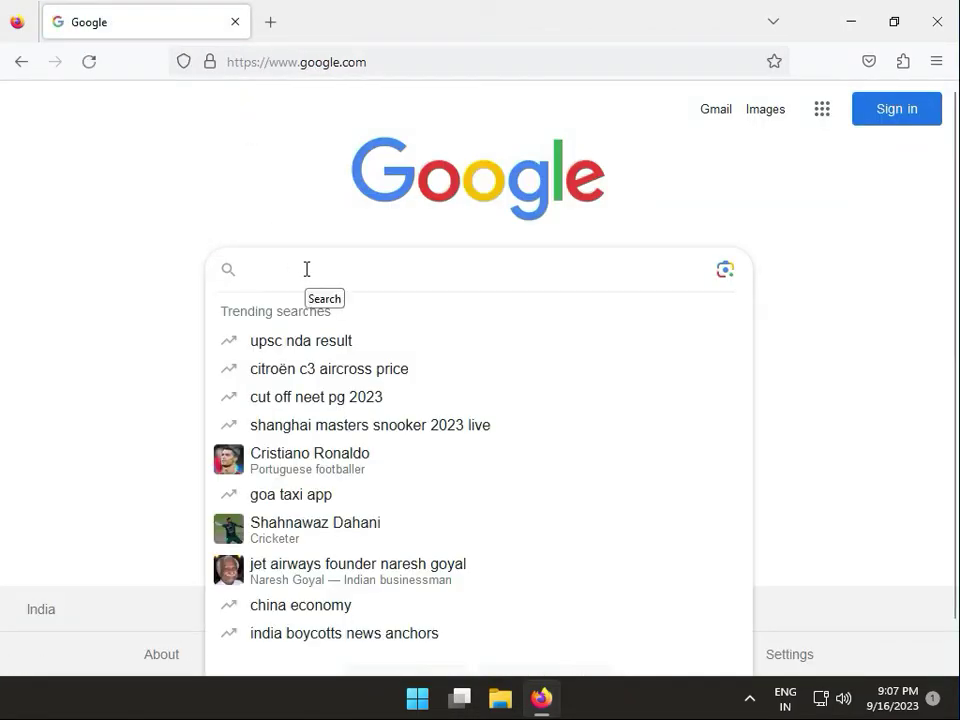
pyautogui.write('brother')
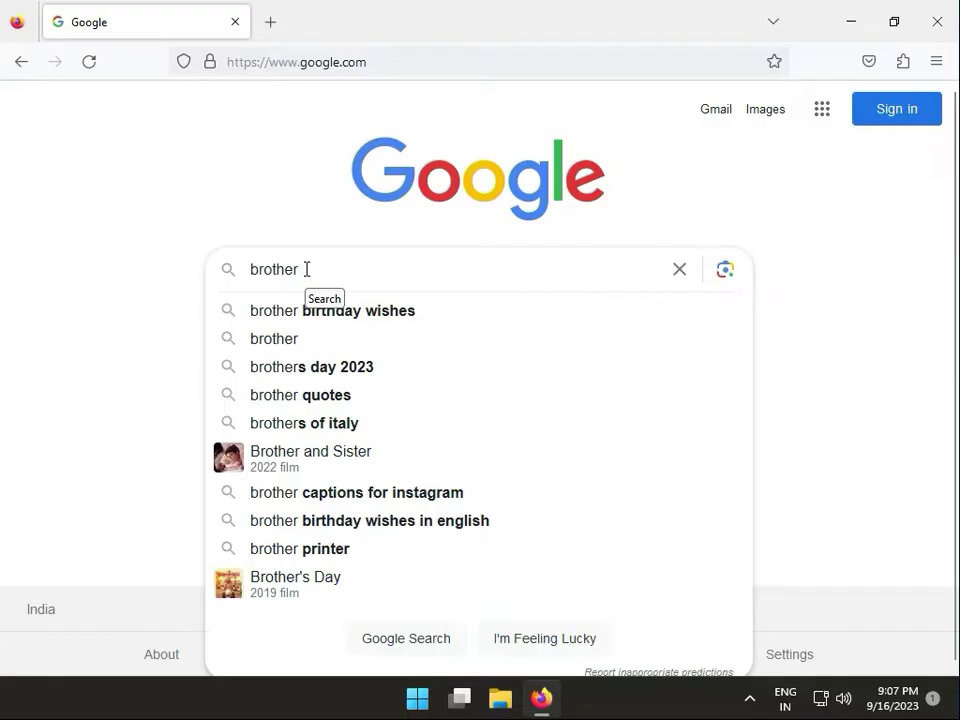
pyautogui.write('dcp t')
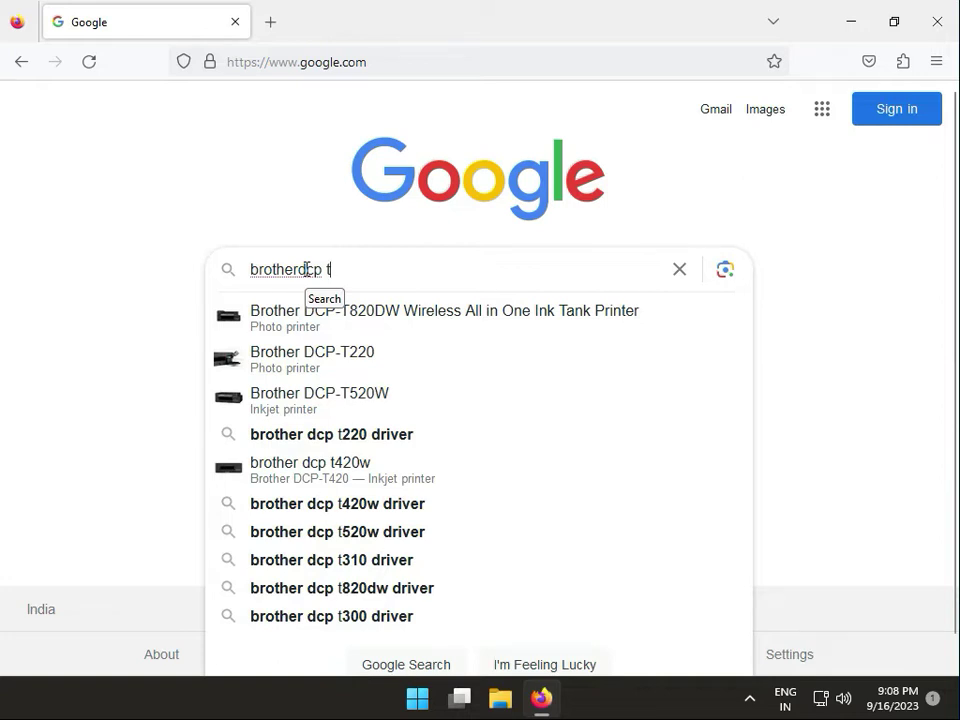
pyautogui.write('520w')
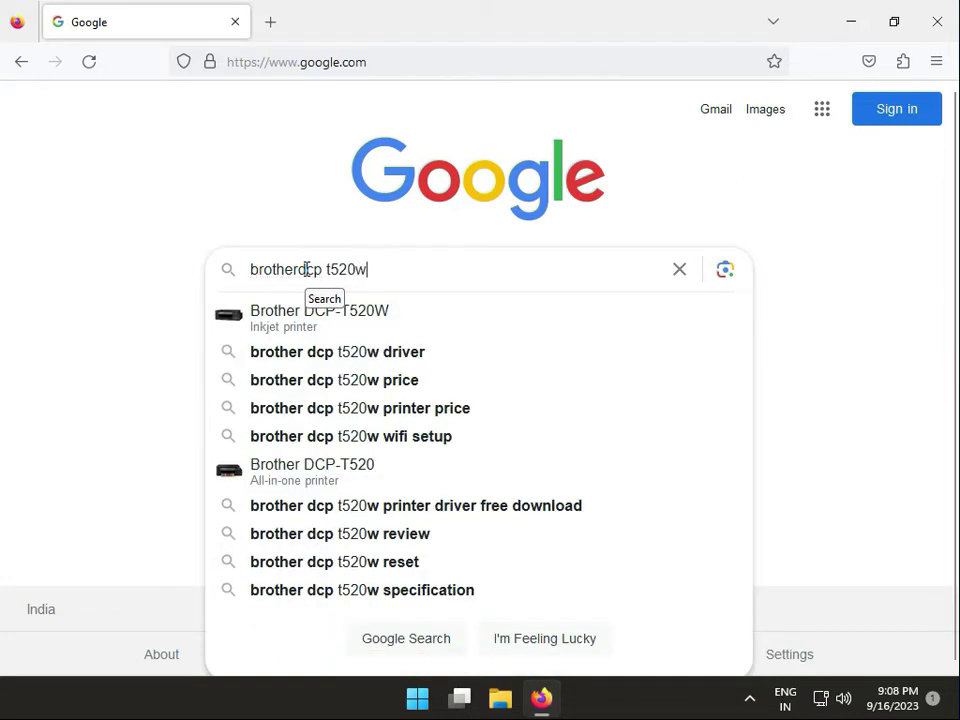
pyautogui.click(419, 352)
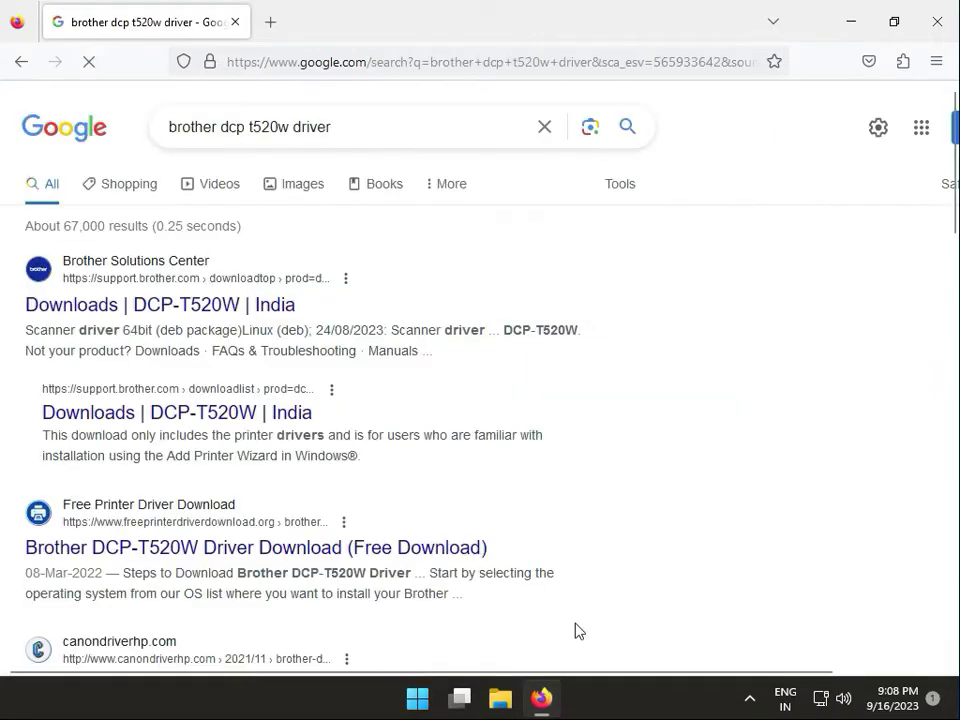
# Open the Brother Solutions Center result "Downloads | DCP-T520W | India" in a new tab and switch to it
pyautogui.rightClick(110, 300)
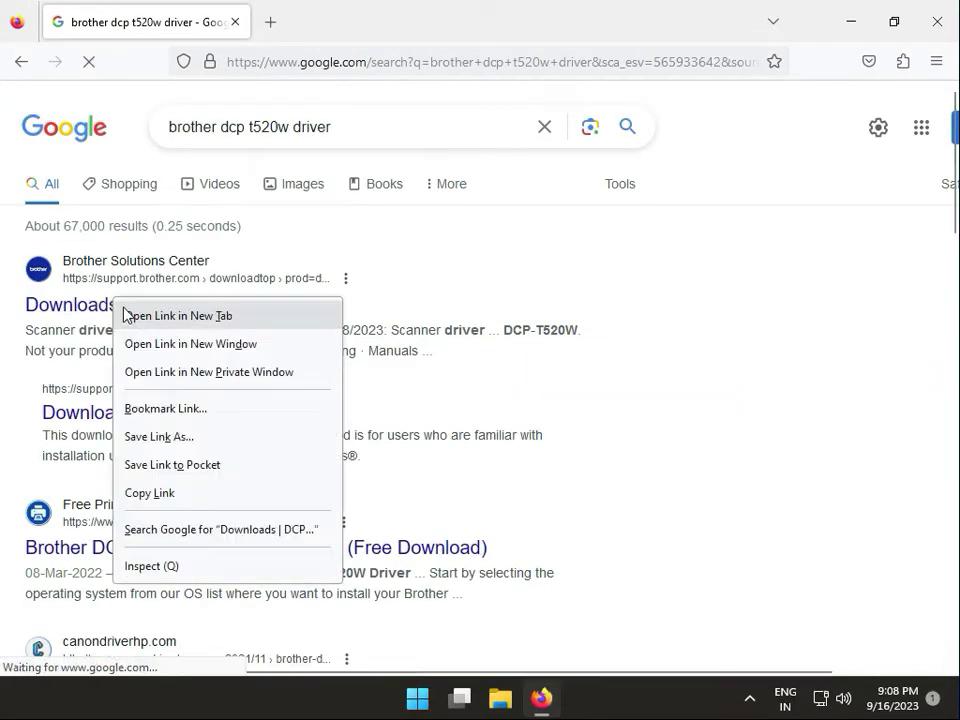
pyautogui.click(133, 316)
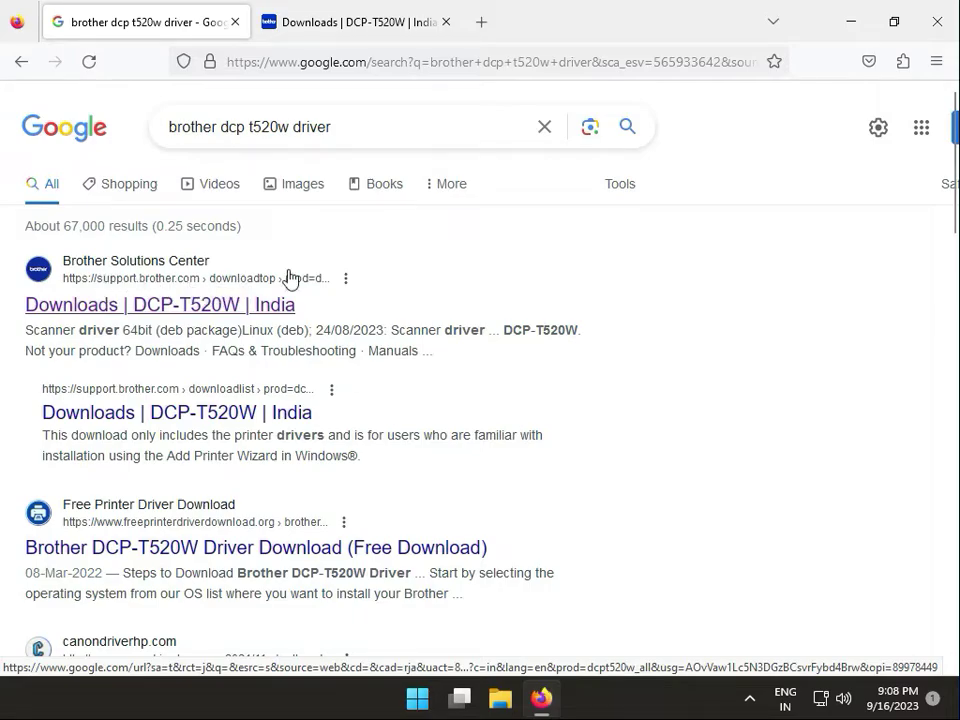
pyautogui.click(362, 30)
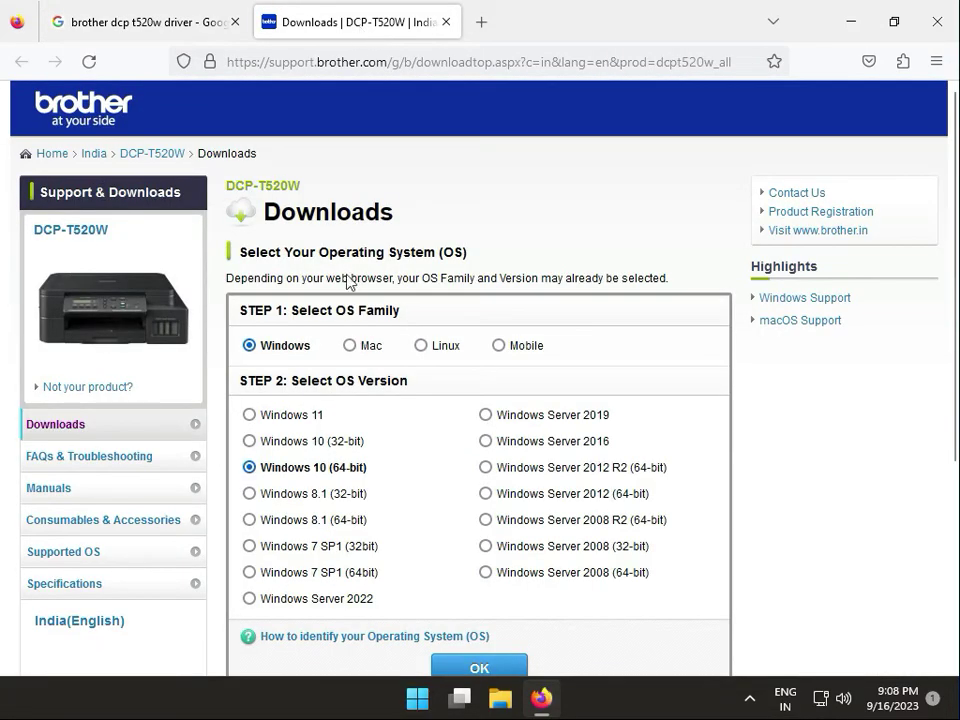
# Check the OS versions offered for the Mac, Linux and Mobile families on the DCP-T520W downloads page
pyautogui.scroll(-4, 720, 373)
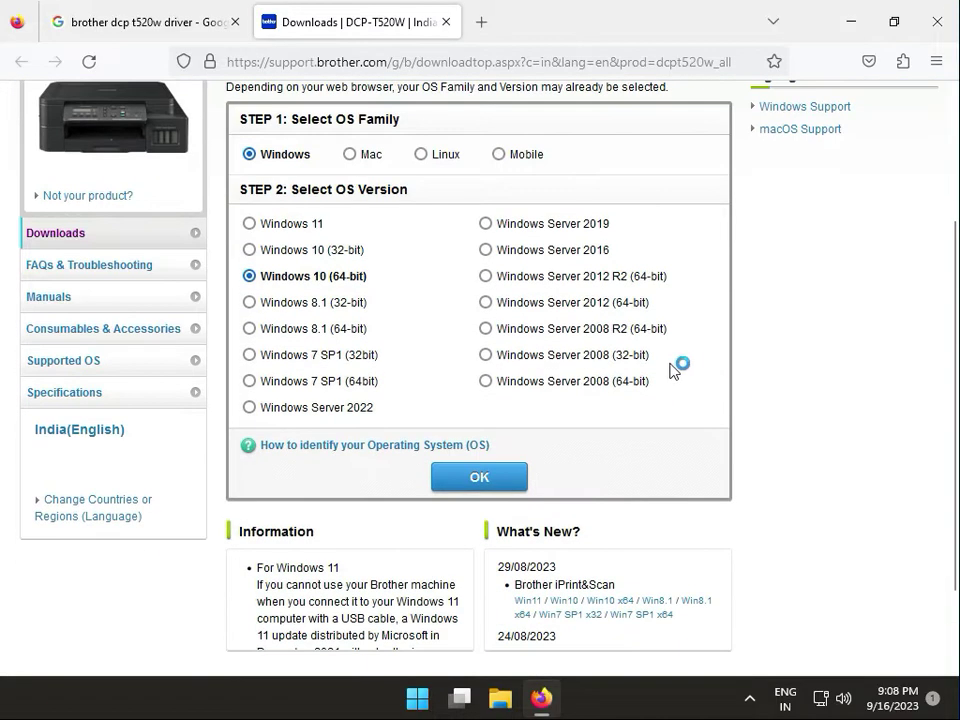
pyautogui.scroll(2, 521, 321)
pyautogui.scroll(-1, 313, 170)
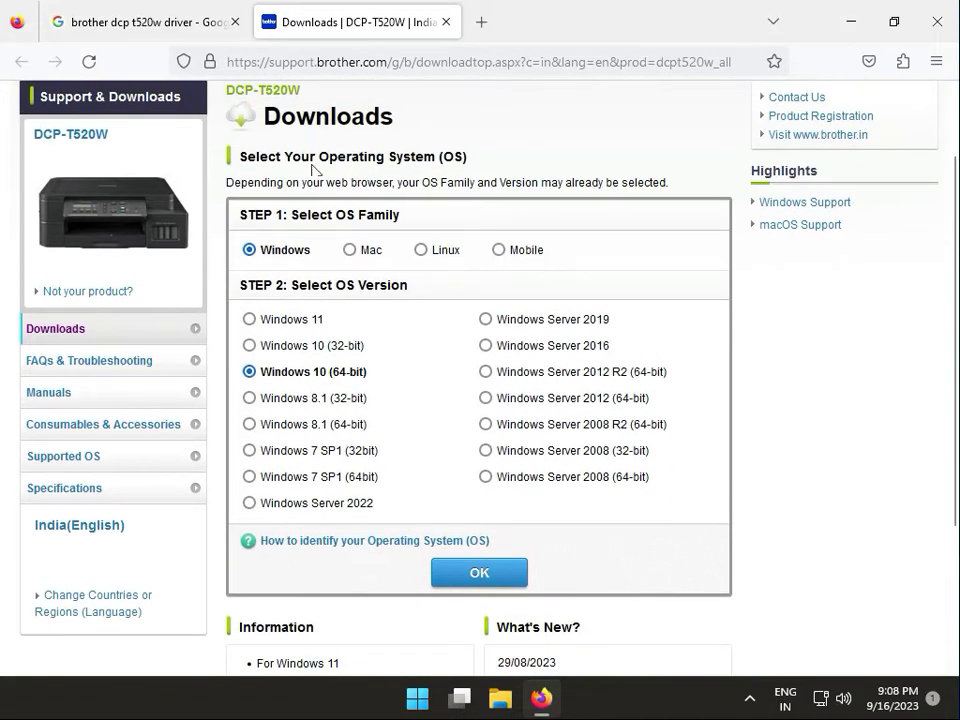
pyautogui.click(349, 250)
pyautogui.click(420, 250)
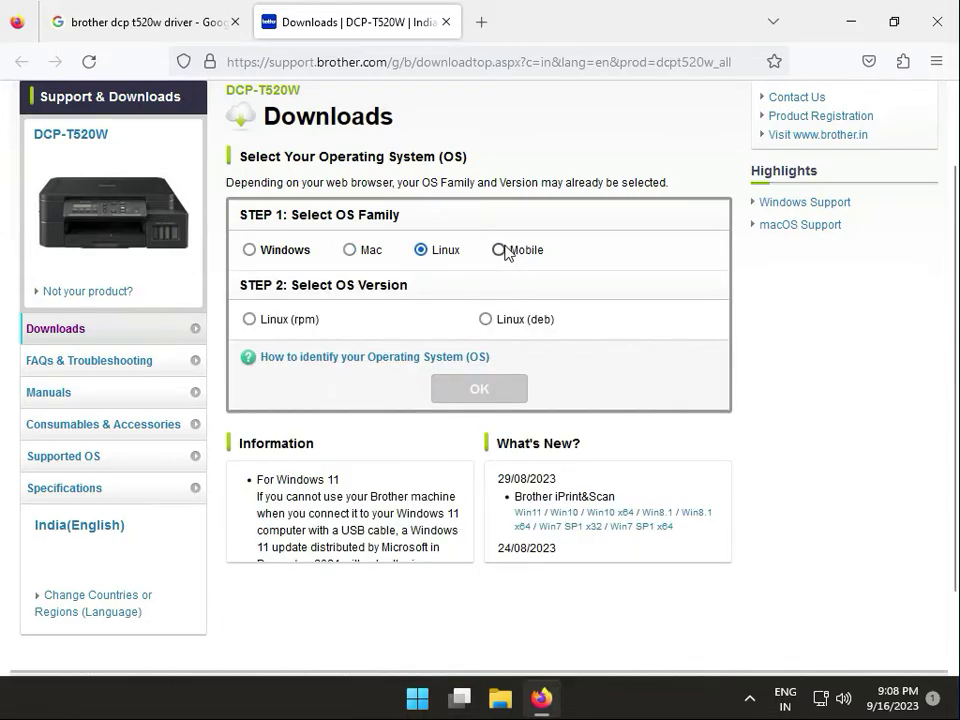
pyautogui.click(498, 250)
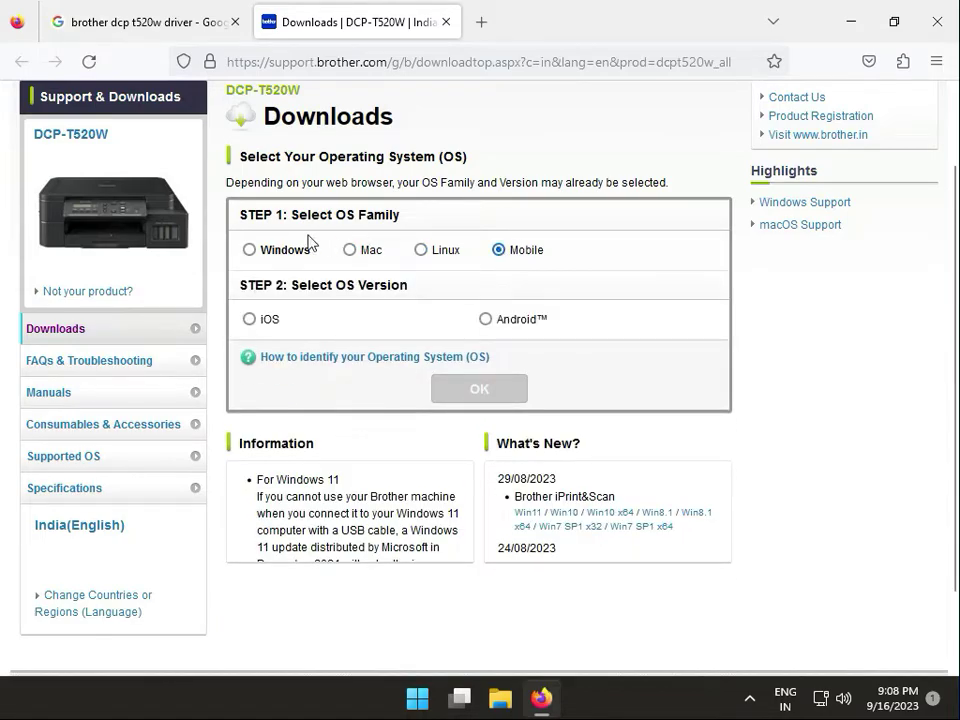
# Choose the Windows family with Windows 11 as the OS version and open its list of downloads
pyautogui.click(250, 250)
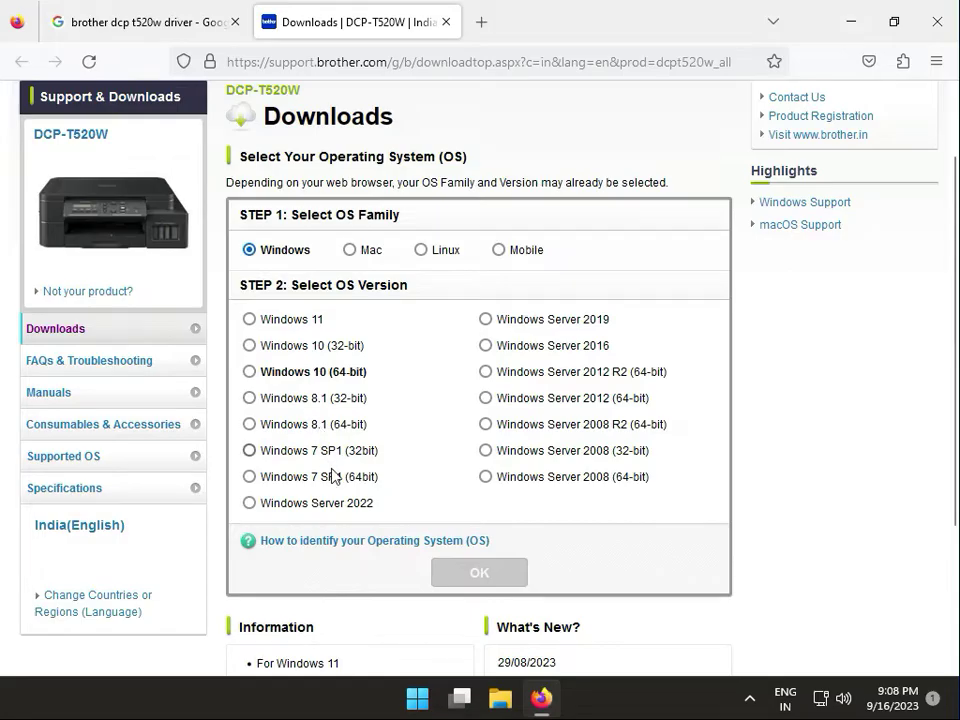
pyautogui.click(251, 321)
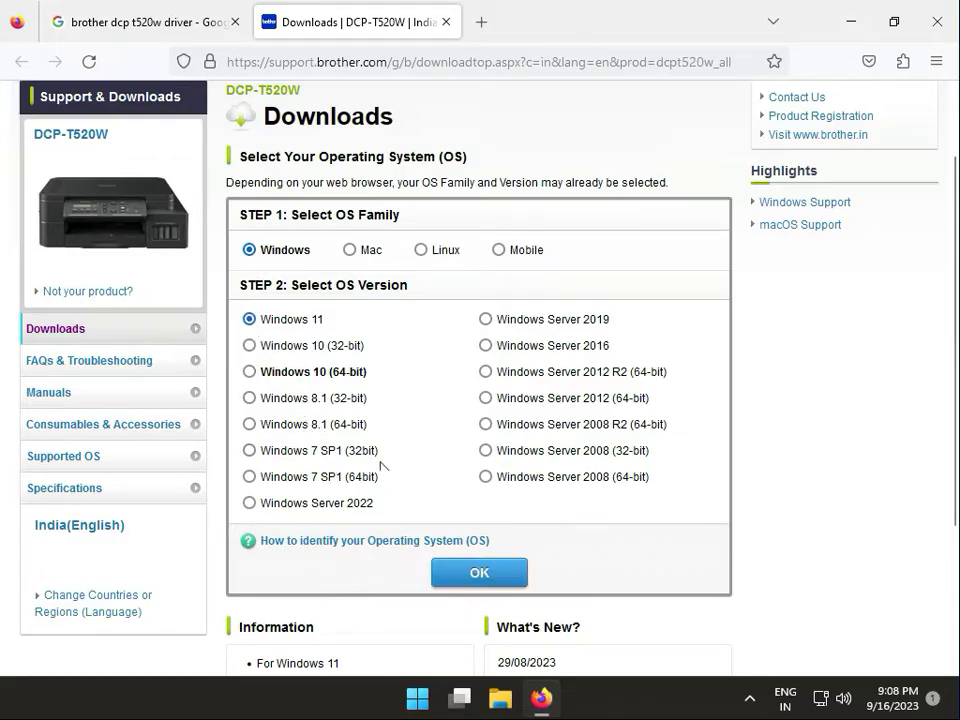
pyautogui.click(495, 578)
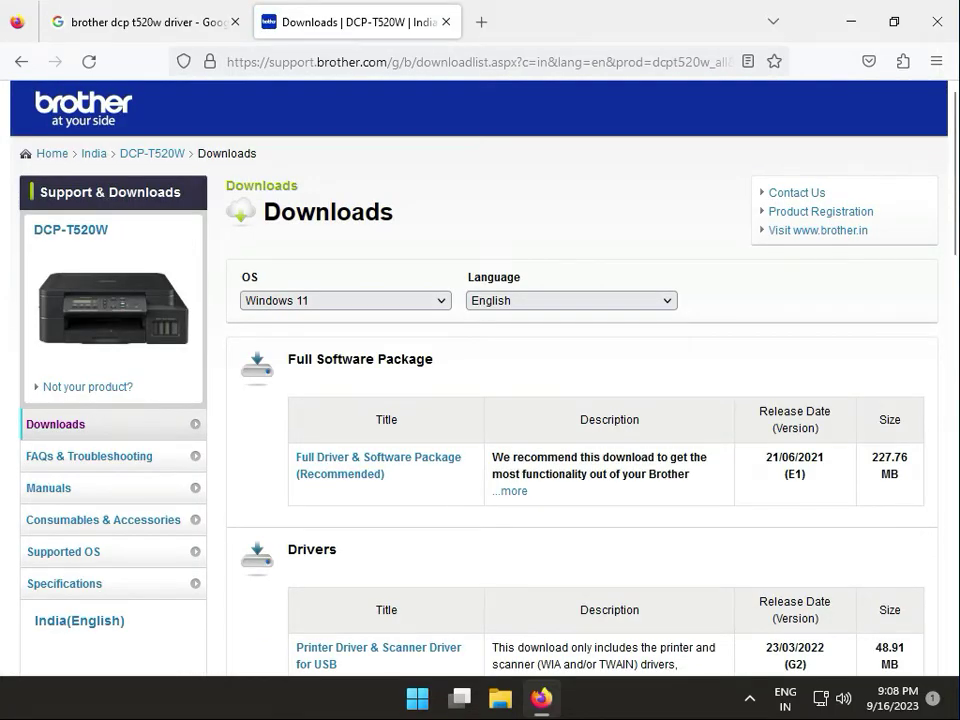
# Reduce the zoom of the DCP-T520W downloads page to 90%
pyautogui.scroll(-2, 556, 454)
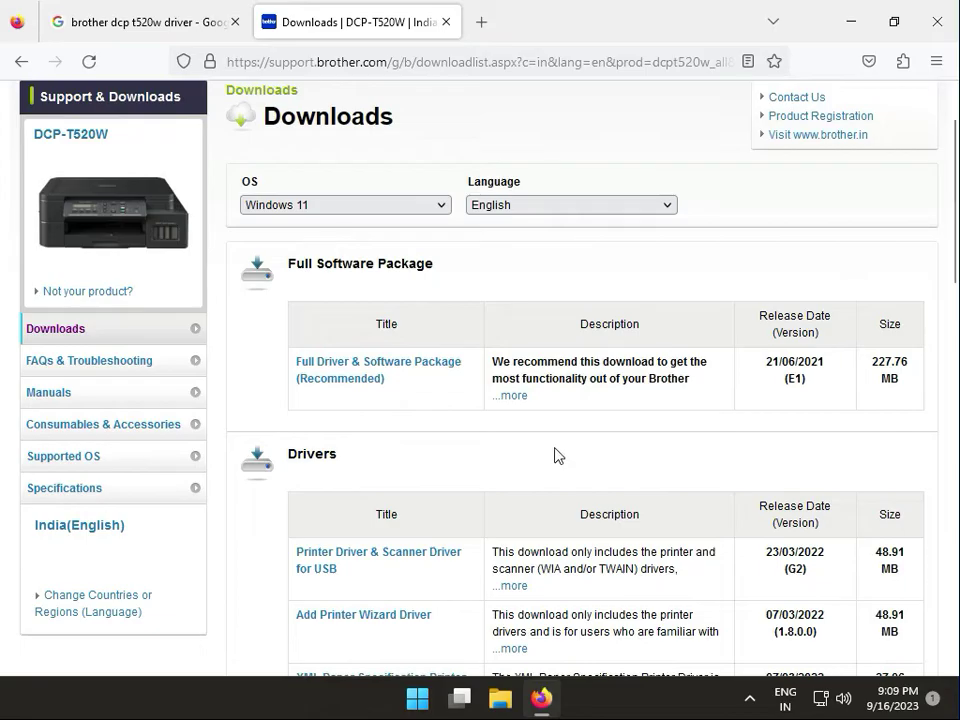
pyautogui.scroll(-2, 531, 458)
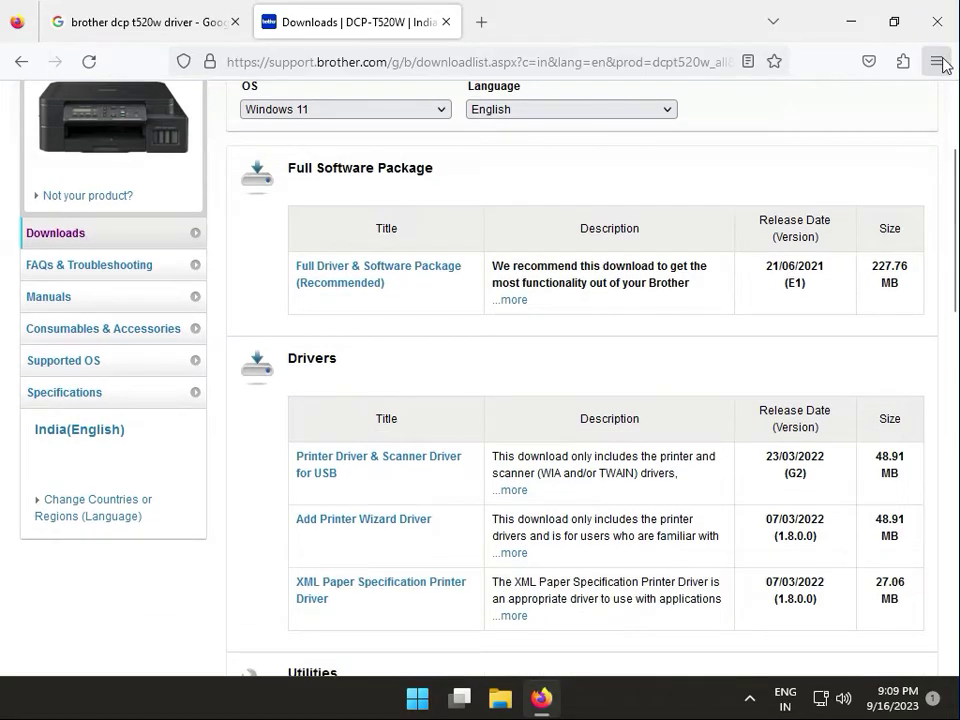
pyautogui.click(936, 61)
pyautogui.click(836, 484)
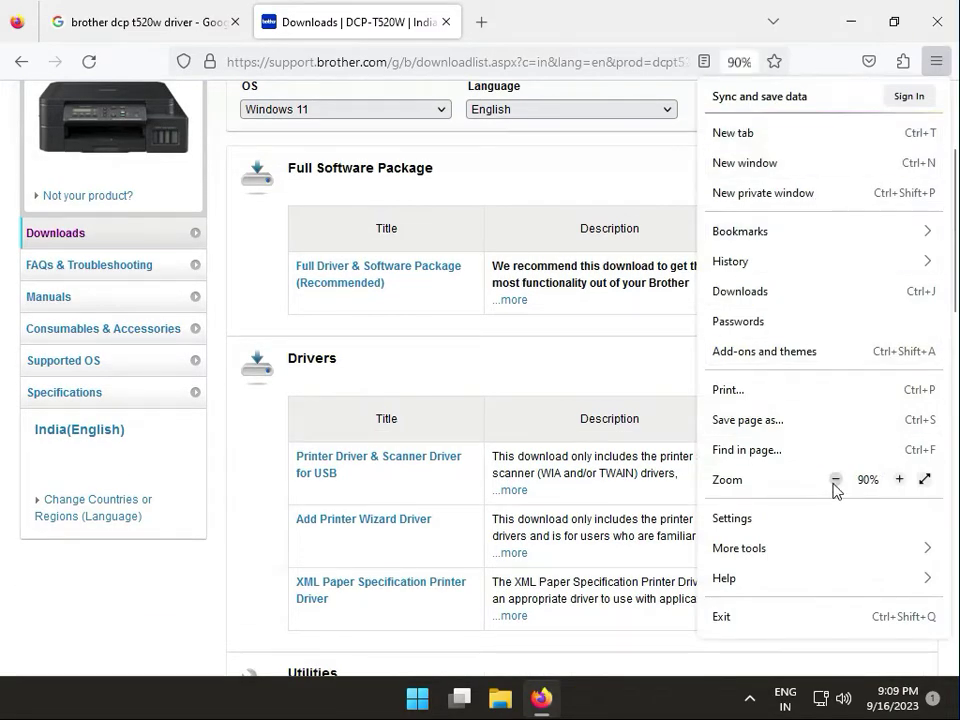
pyautogui.click(206, 606)
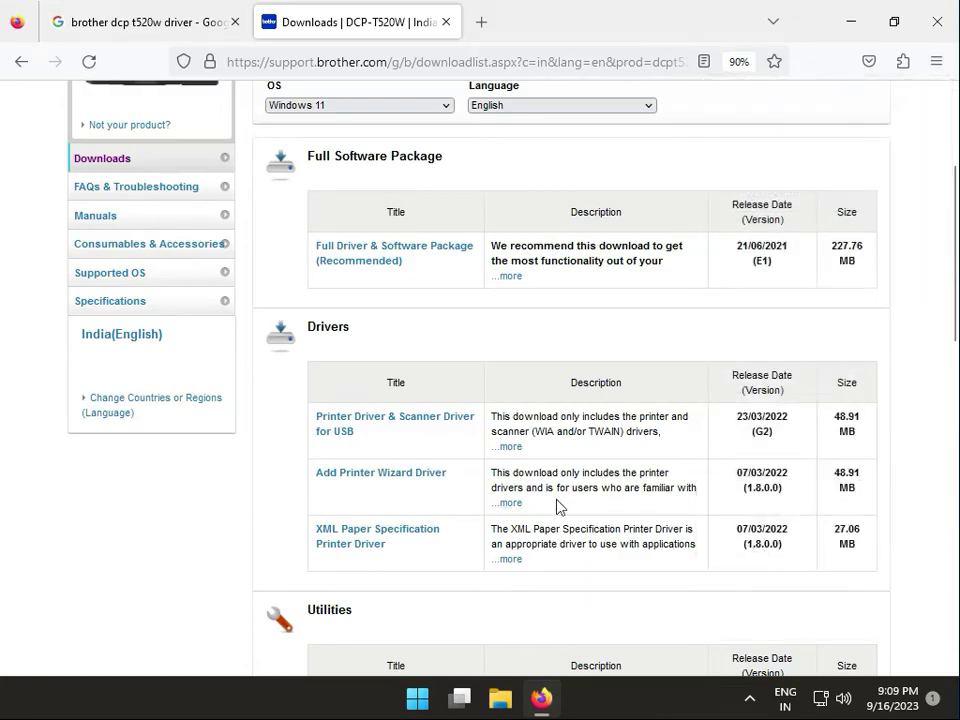
# Examine the Windows 11 downloads, from the full software package and drivers to the utilities, management tools and firmware
pyautogui.scroll(2, 558, 507)
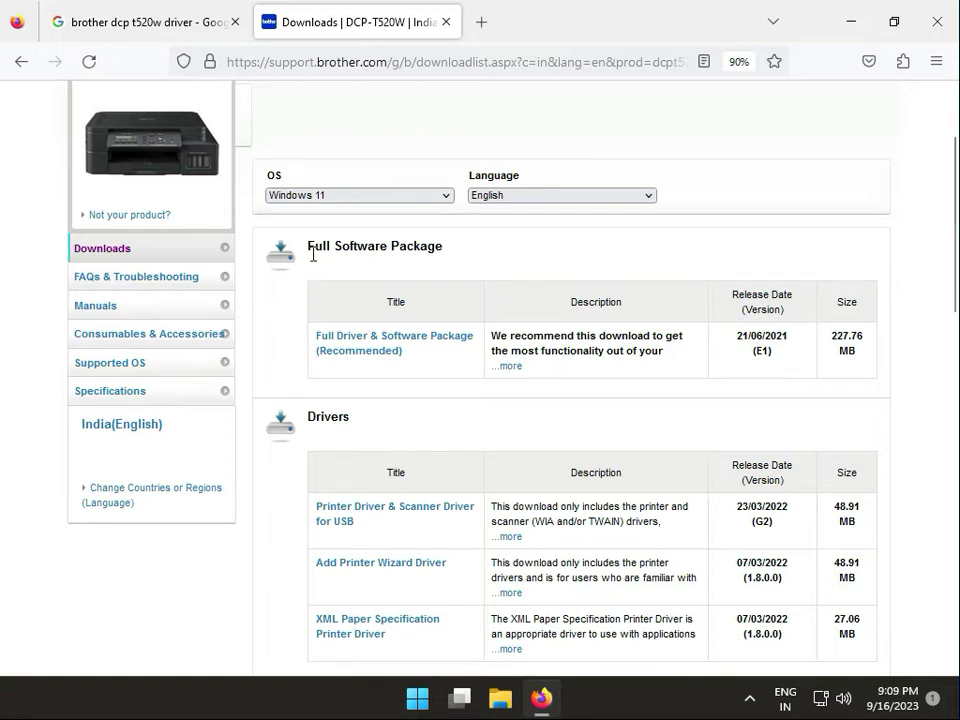
pyautogui.click(322, 349)
pyautogui.scroll(-2, 370, 445)
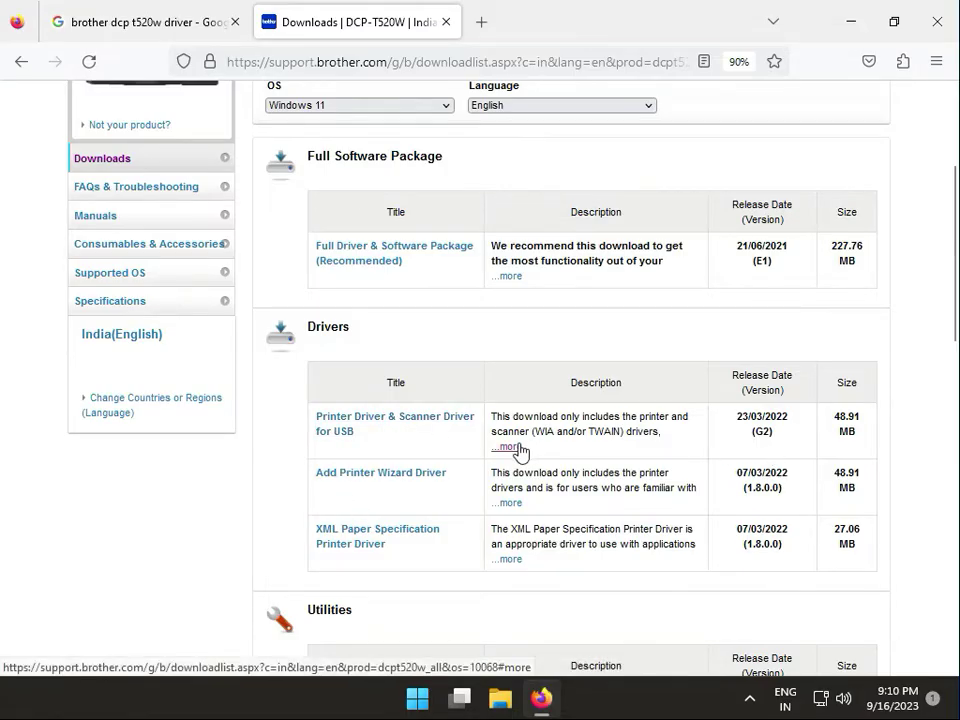
pyautogui.scroll(-3, 459, 434)
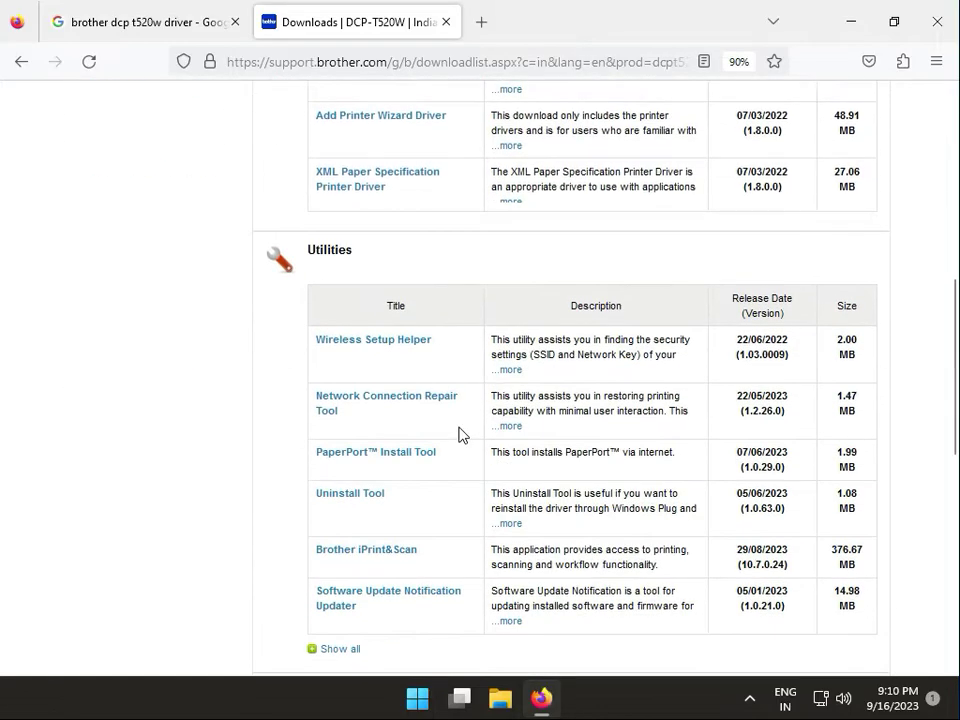
pyautogui.scroll(-5, 459, 434)
pyautogui.scroll(-2, 459, 434)
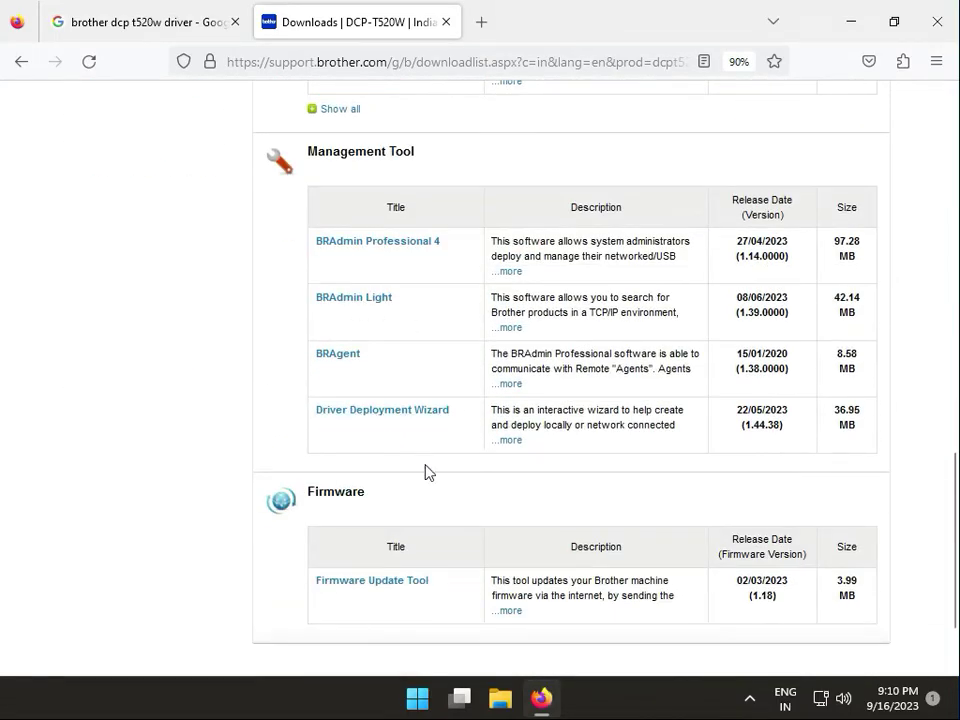
pyautogui.scroll(-2, 415, 561)
pyautogui.scroll(10, 455, 490)
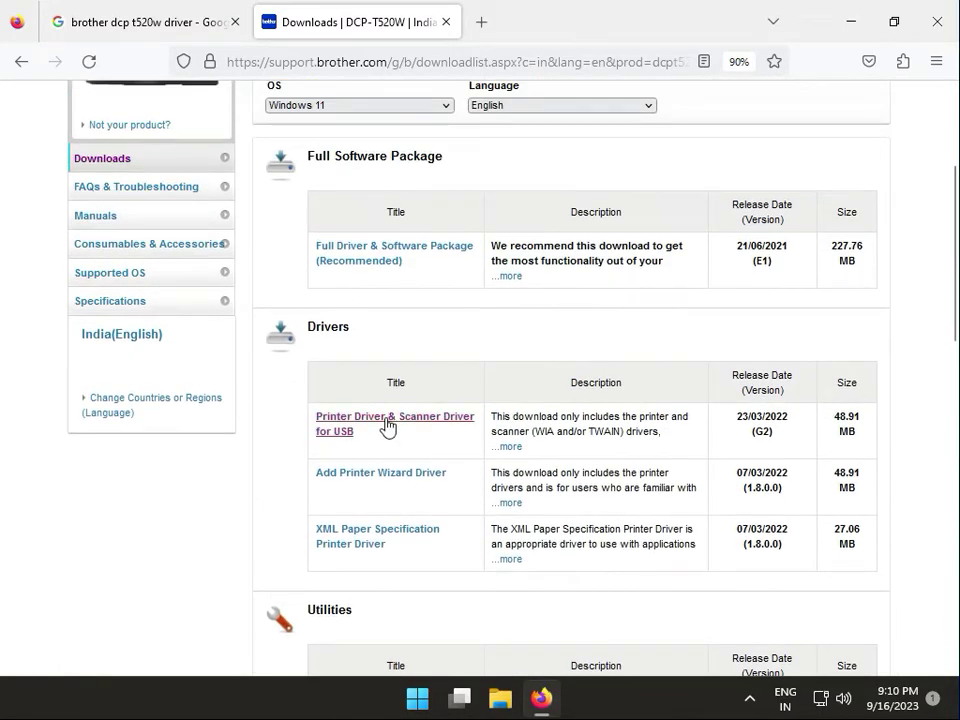
# Download the Printer Driver & Scanner Driver for USB, agreeing to its end-user license agreement
pyautogui.click(386, 426)
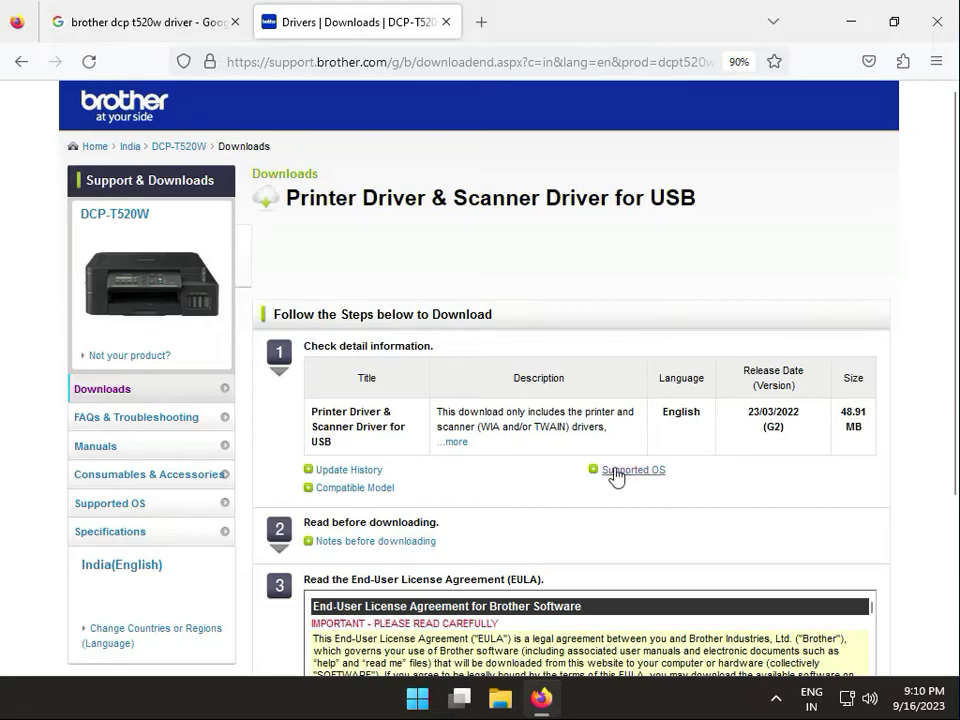
pyautogui.scroll(-5, 615, 489)
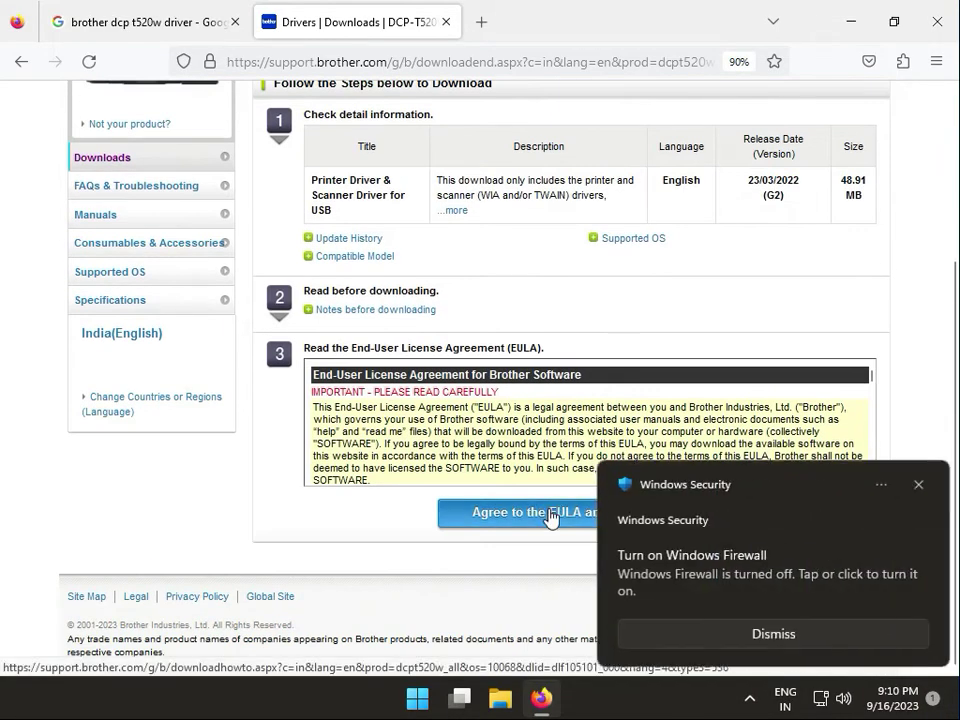
pyautogui.click(550, 512)
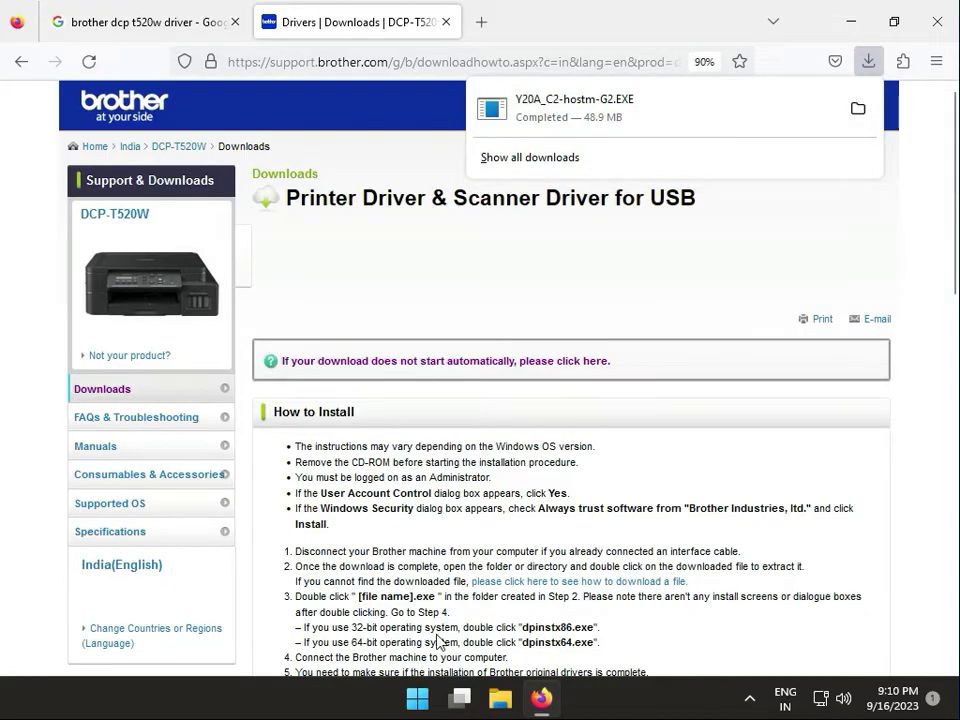
# Open Programs and Features from the Control Panel and look through the list of installed programs
pyautogui.click(416, 699)
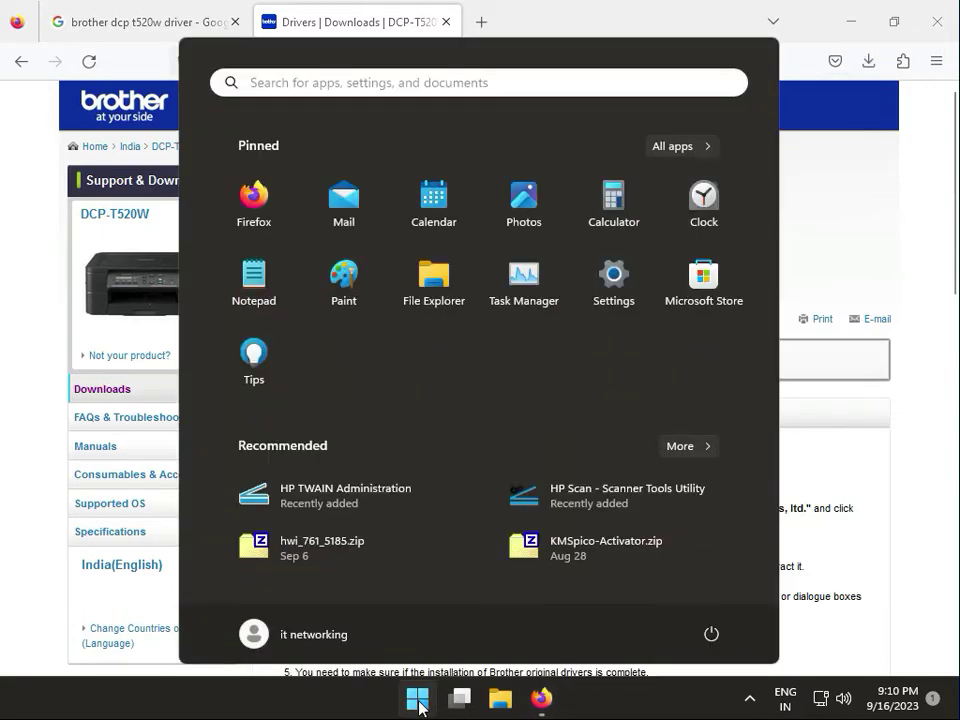
pyautogui.write('cont')
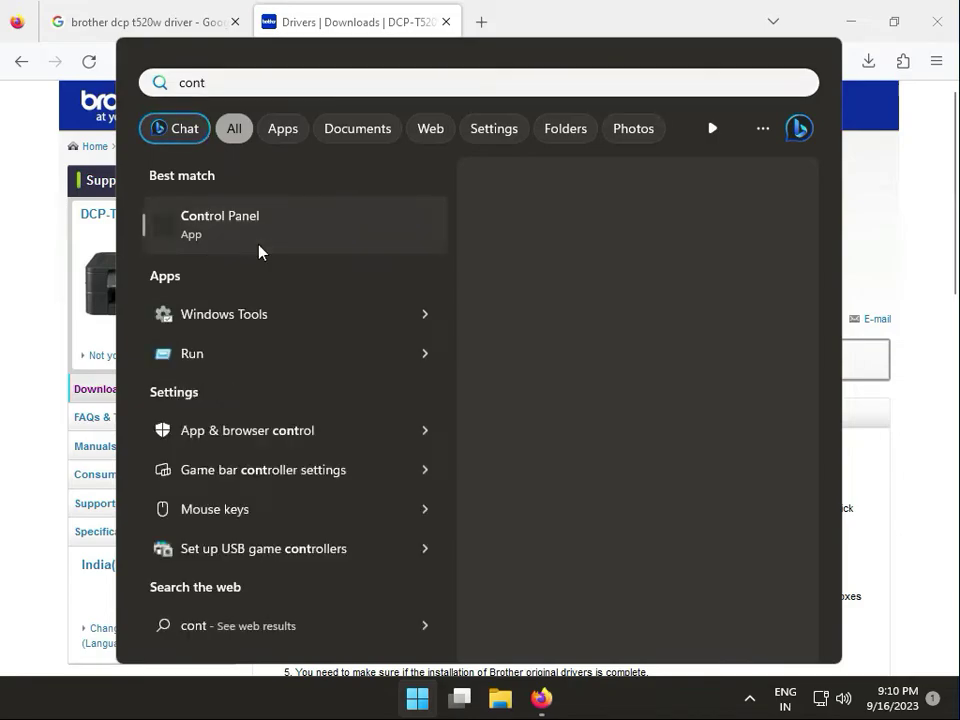
pyautogui.click(258, 243)
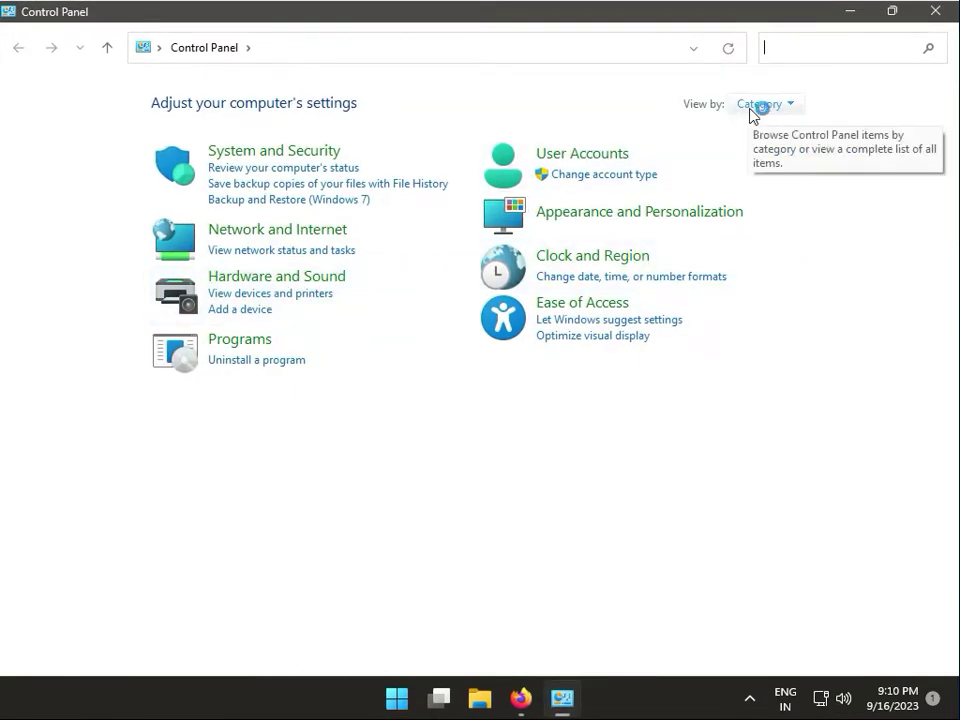
pyautogui.click(240, 361)
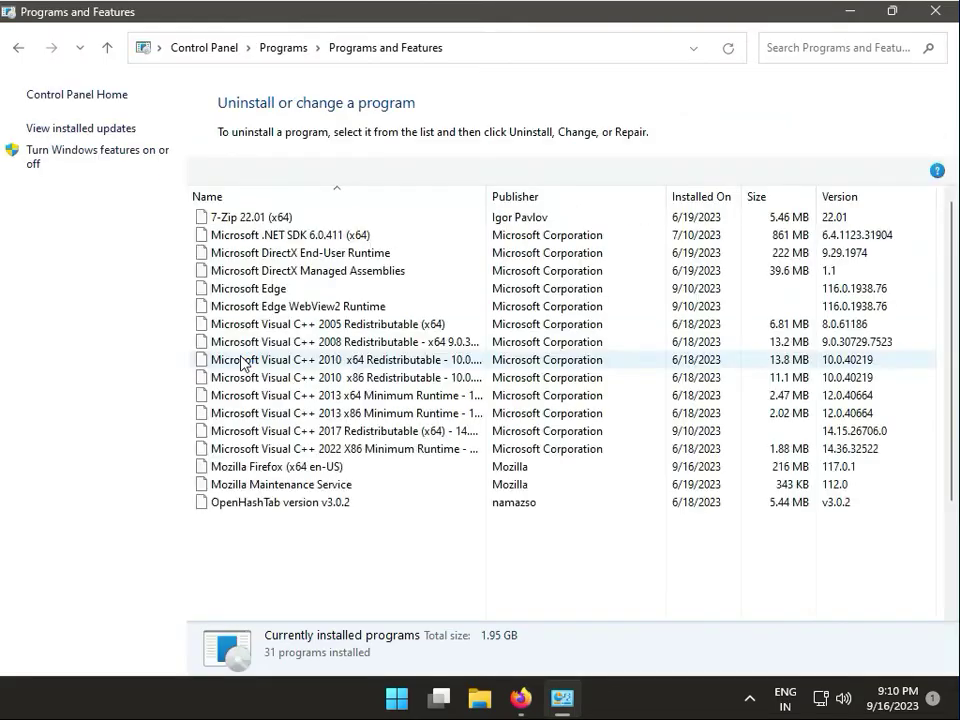
pyautogui.scroll(-3, 246, 400)
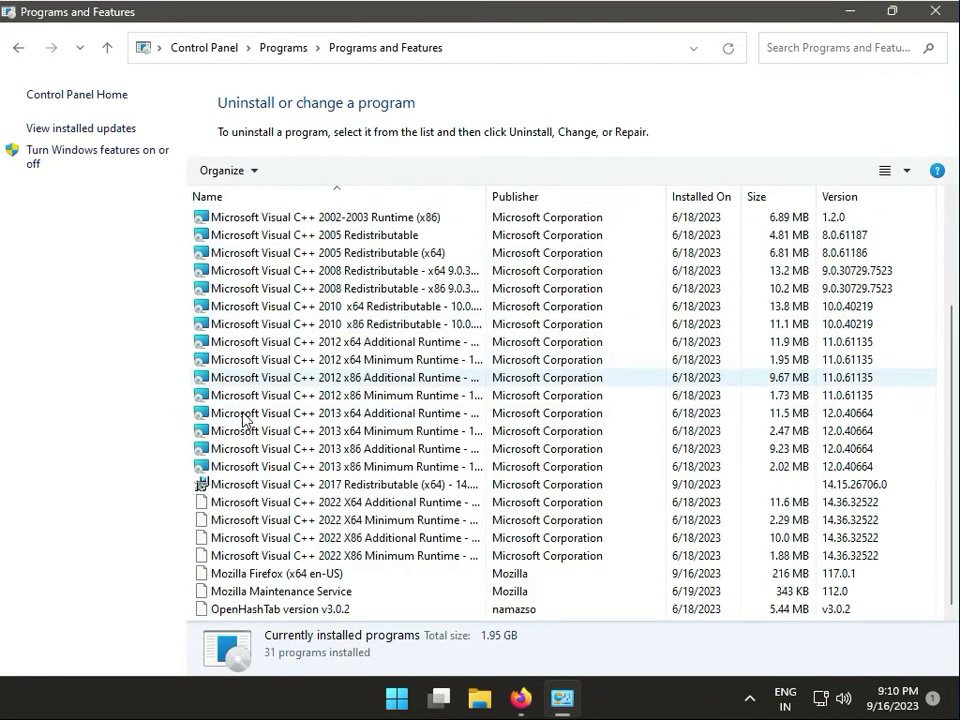
# Close Programs and Features, and run the downloaded USB printer and scanner driver file to extract its contents
pyautogui.click(243, 413)
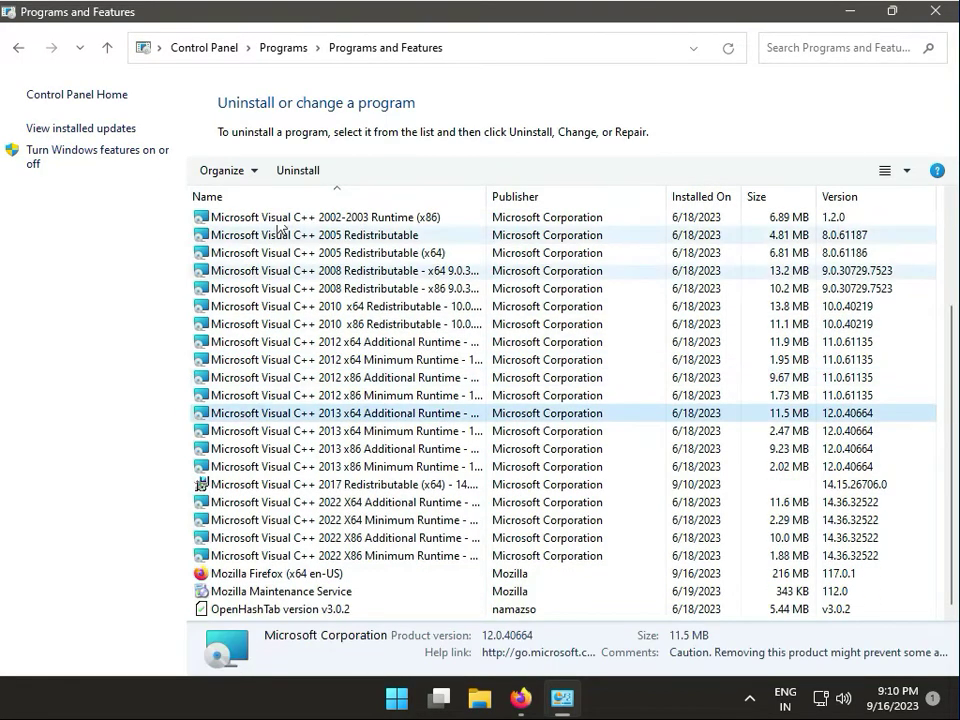
pyautogui.click(935, 11)
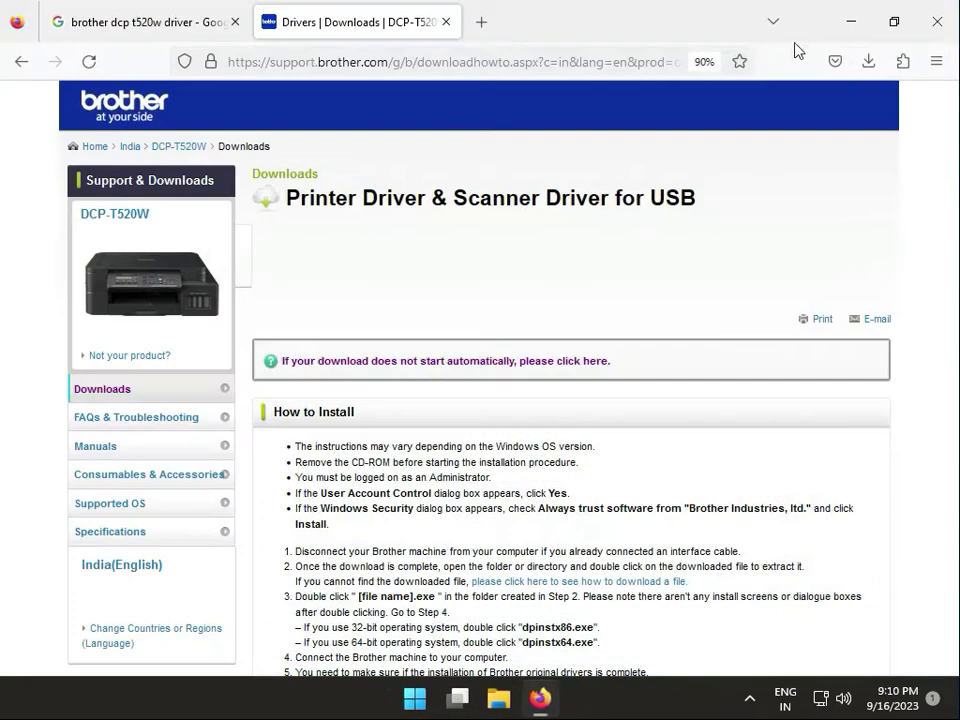
pyautogui.click(867, 62)
pyautogui.click(626, 110)
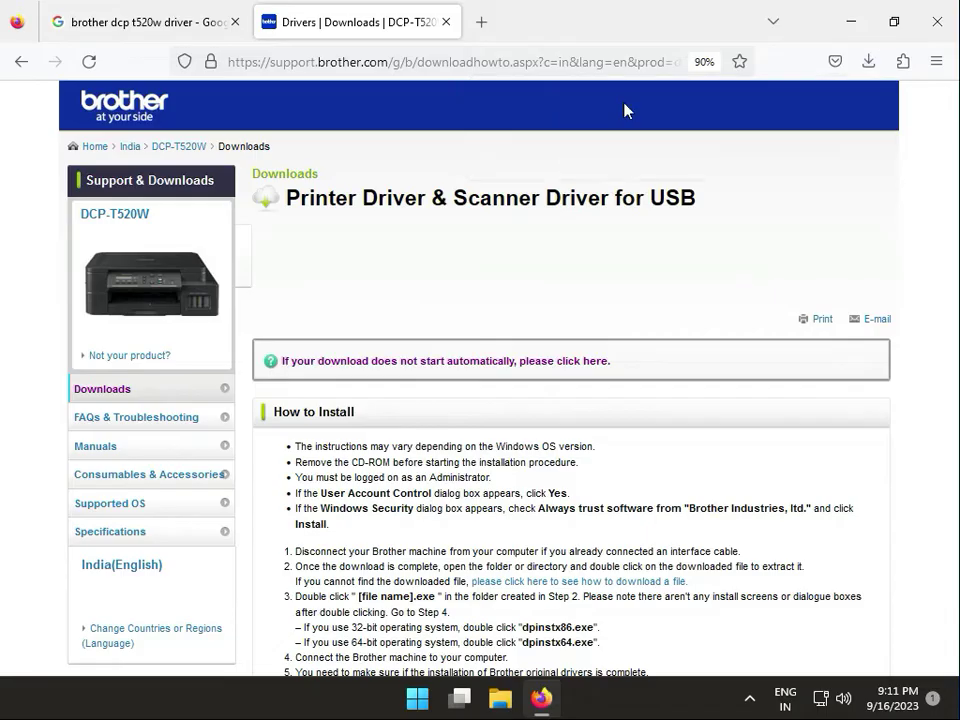
pyautogui.click(547, 370)
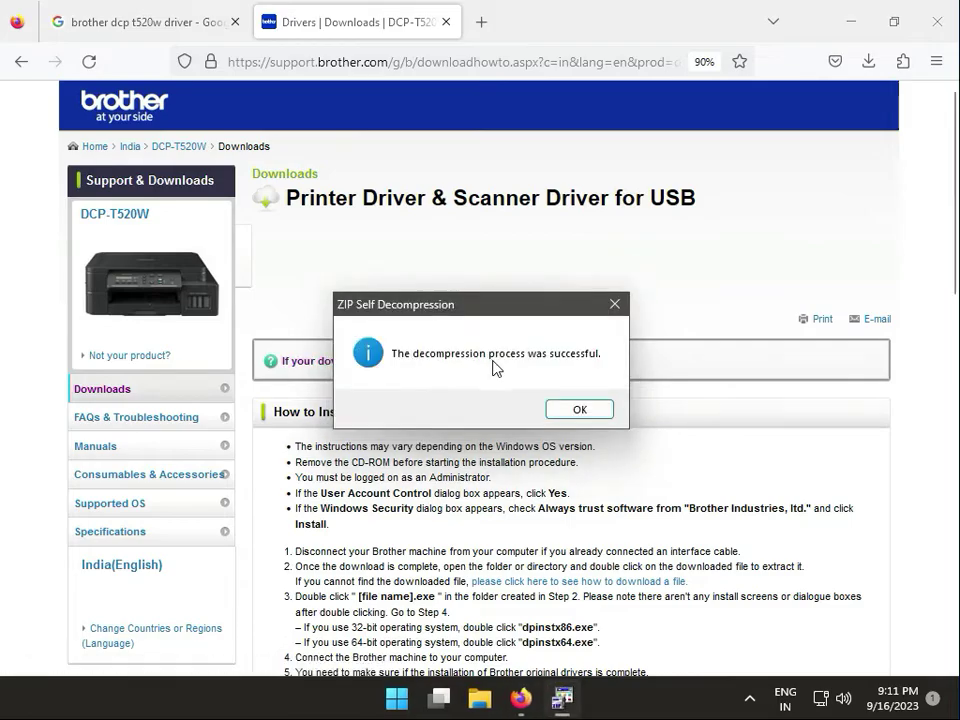
pyautogui.click(578, 411)
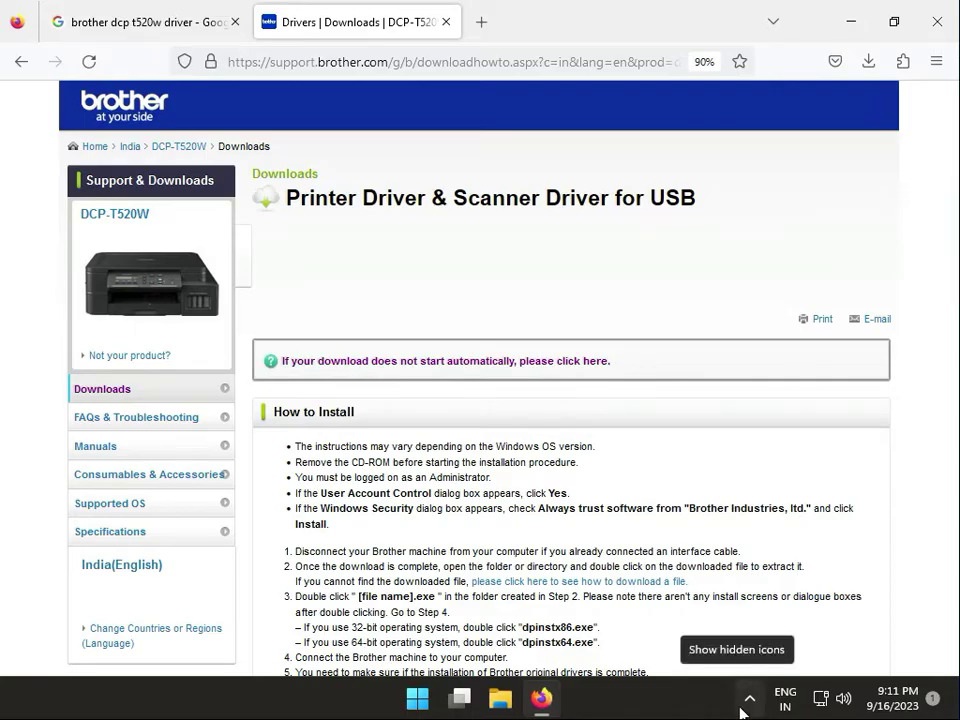
# Return to the Windows 11 downloads list and download the Full Driver & Software Package (Recommended), agreeing to its EULA
pyautogui.hotkey('alt', 'Left')
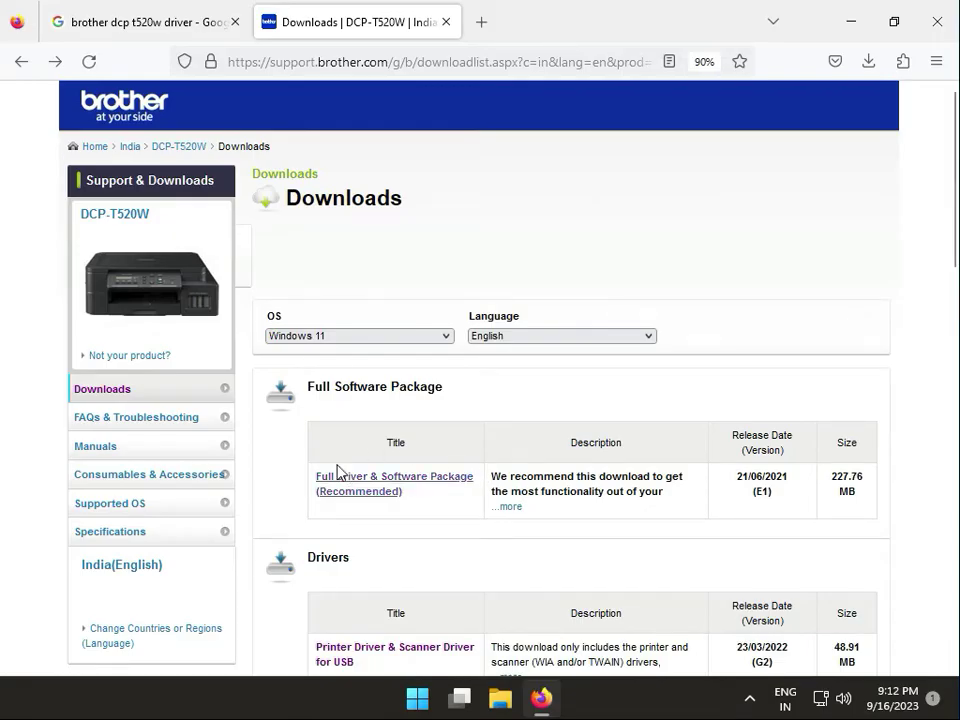
pyautogui.click(356, 489)
pyautogui.scroll(-3, 575, 472)
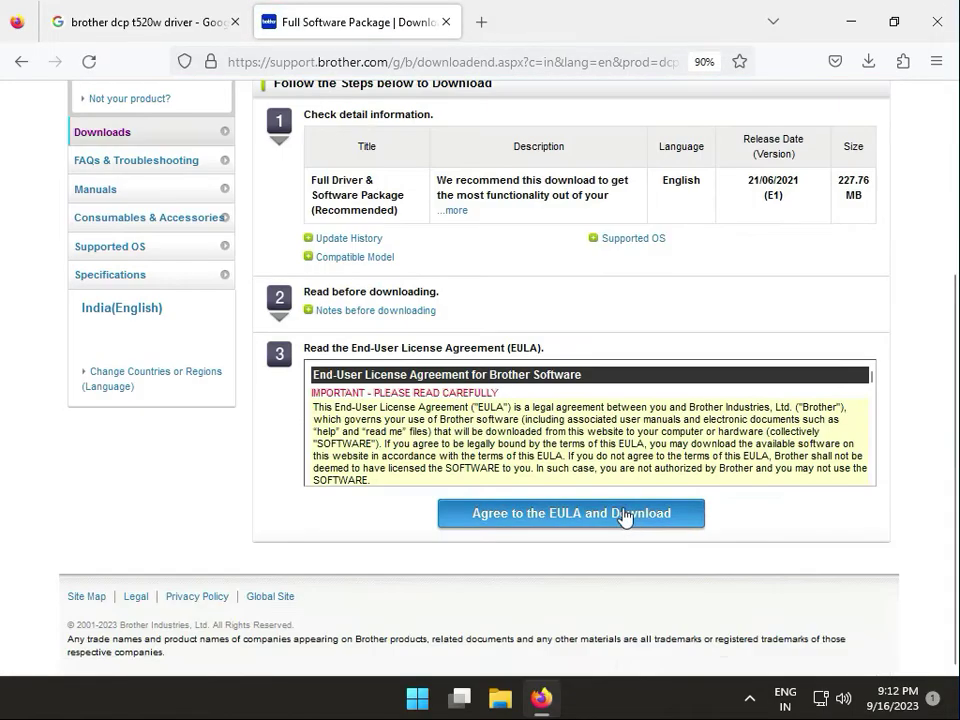
pyautogui.click(581, 516)
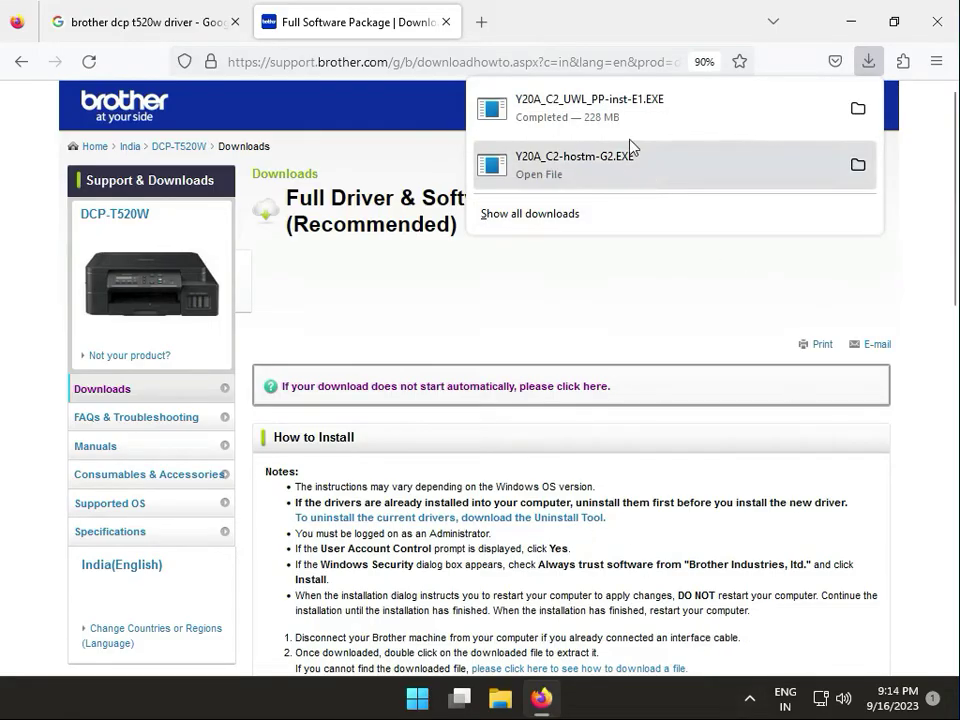
# Run the downloaded Y20A_C2_UWL_PP-inst-E1.EXE and allow the Brother installer to make changes to the device
pyautogui.click(624, 130)
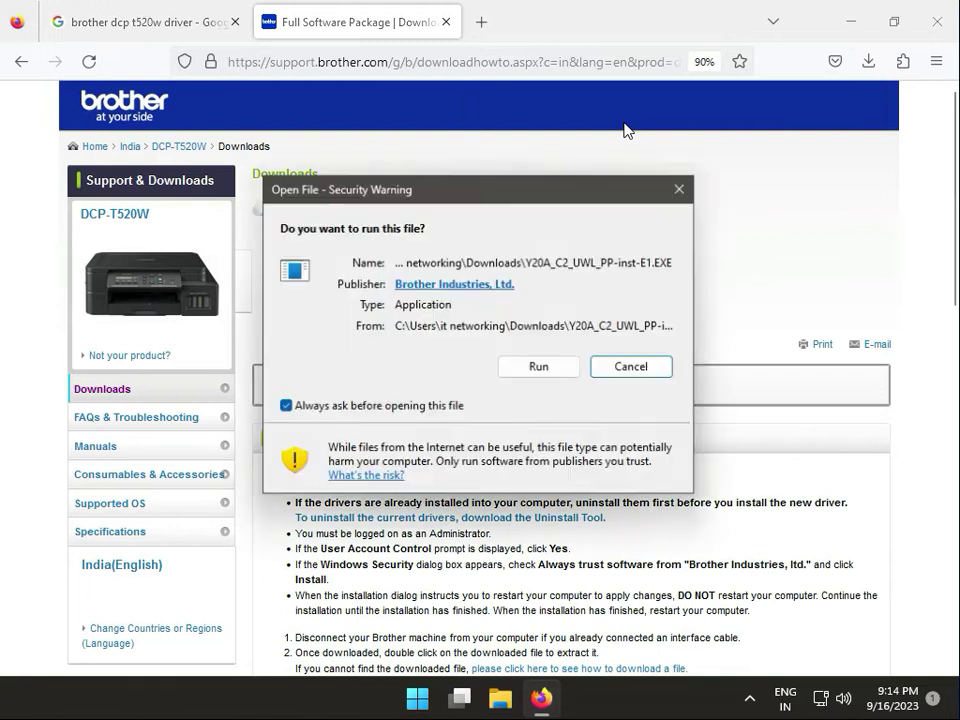
pyautogui.click(573, 374)
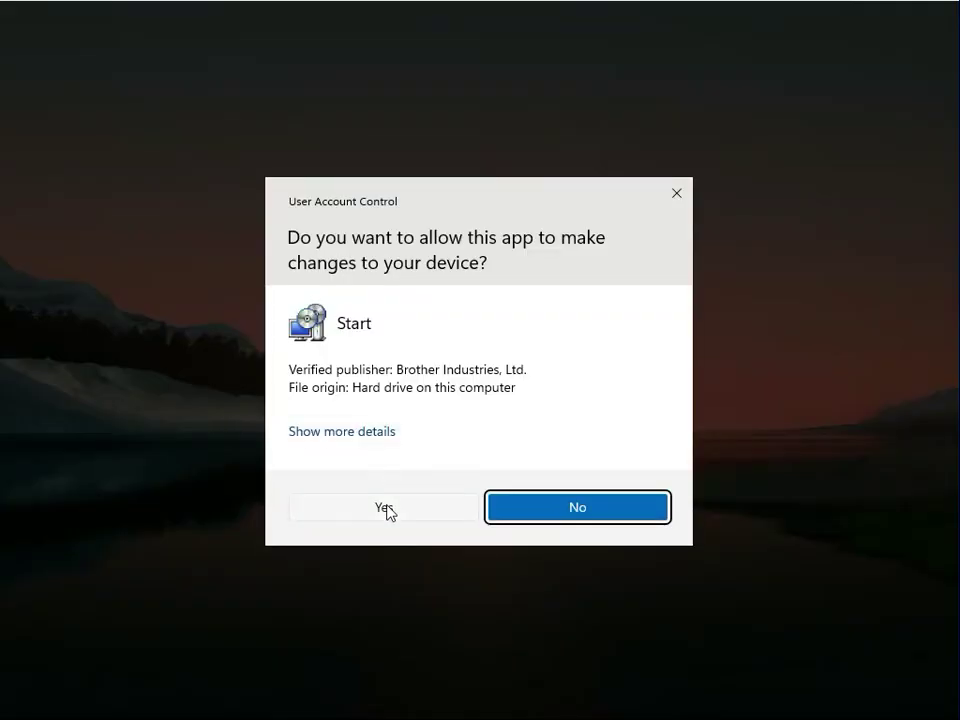
pyautogui.click(385, 508)
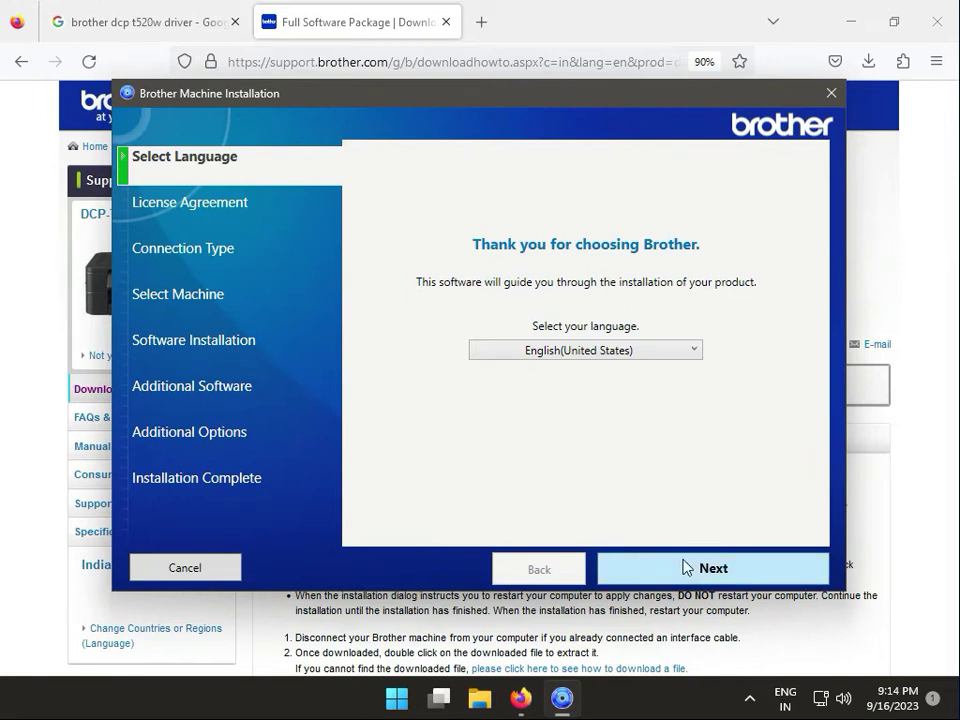
# Look through the installer's languages, keep English(United States), and accept the license agreement
pyautogui.click(638, 352)
pyautogui.scroll(-4, 610, 495)
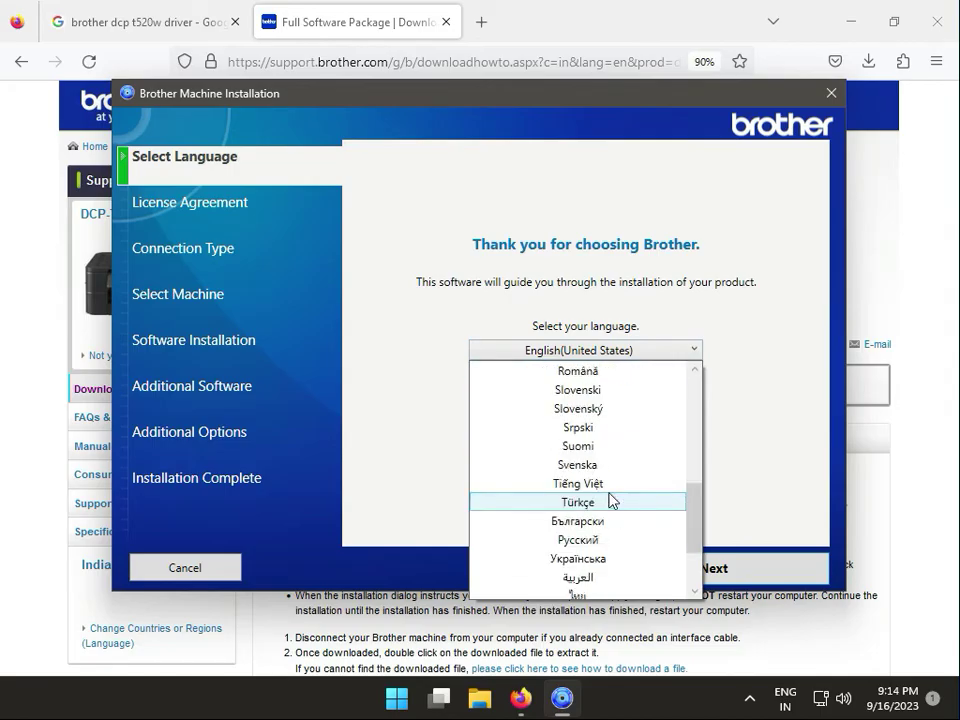
pyautogui.scroll(-2, 613, 501)
pyautogui.scroll(7, 613, 501)
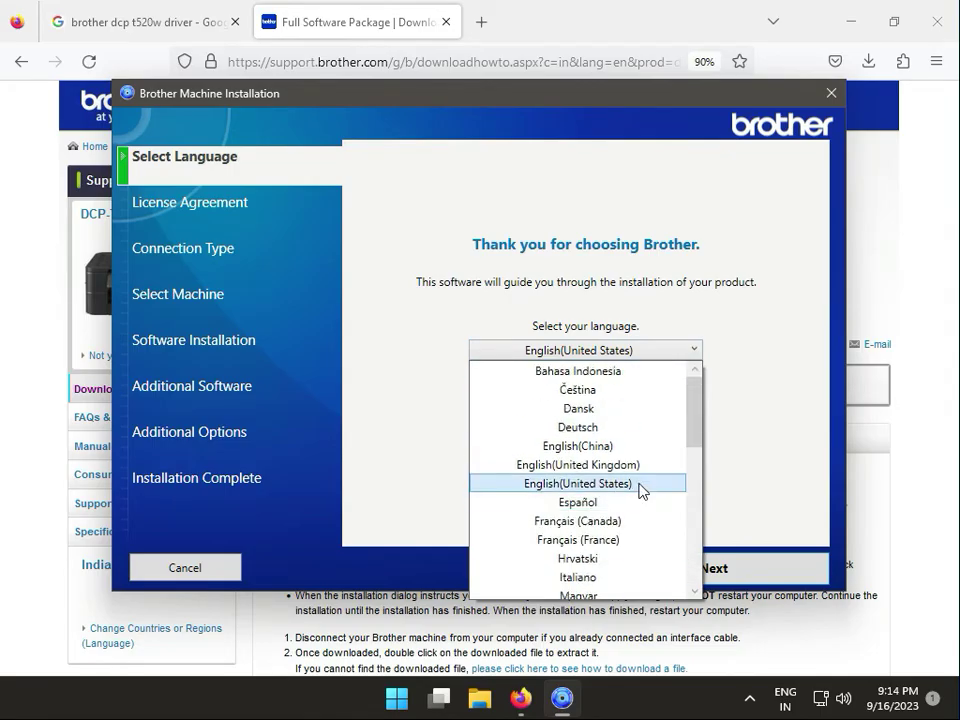
pyautogui.click(755, 510)
pyautogui.click(719, 578)
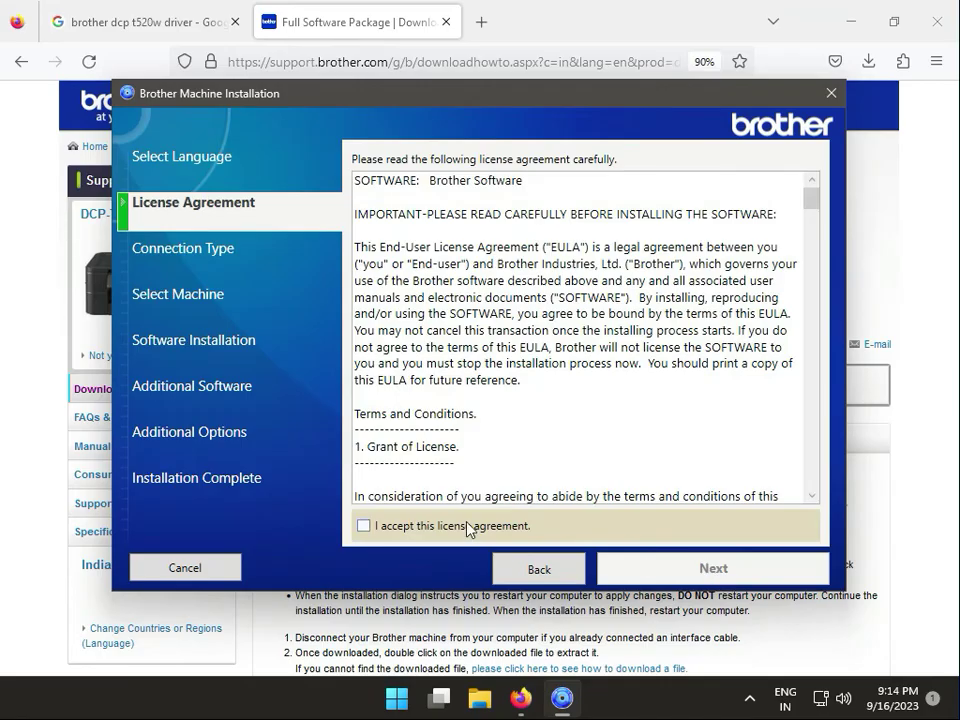
pyautogui.click(468, 526)
pyautogui.click(686, 574)
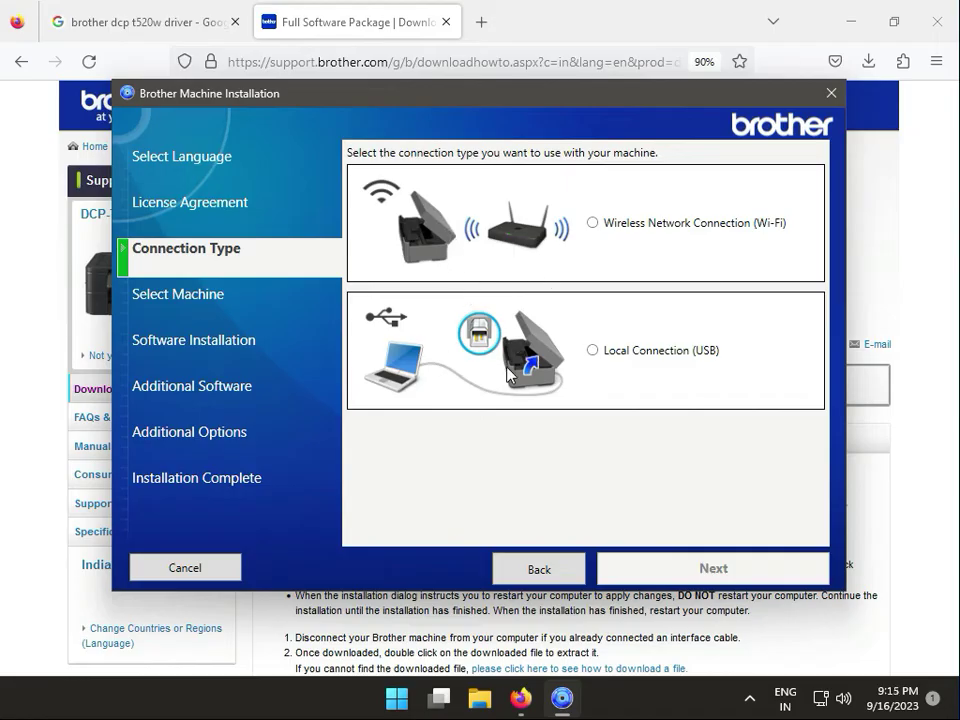
# Compare the two connection types, choose Local Connection (USB), and continue to the cable connection page
pyautogui.click(591, 350)
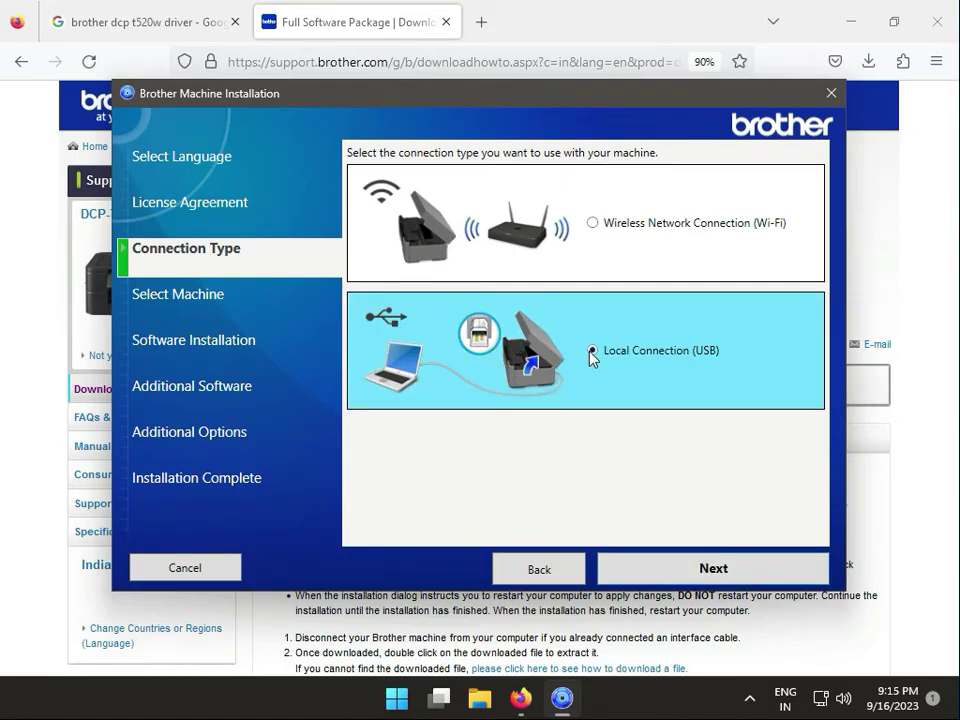
pyautogui.click(592, 224)
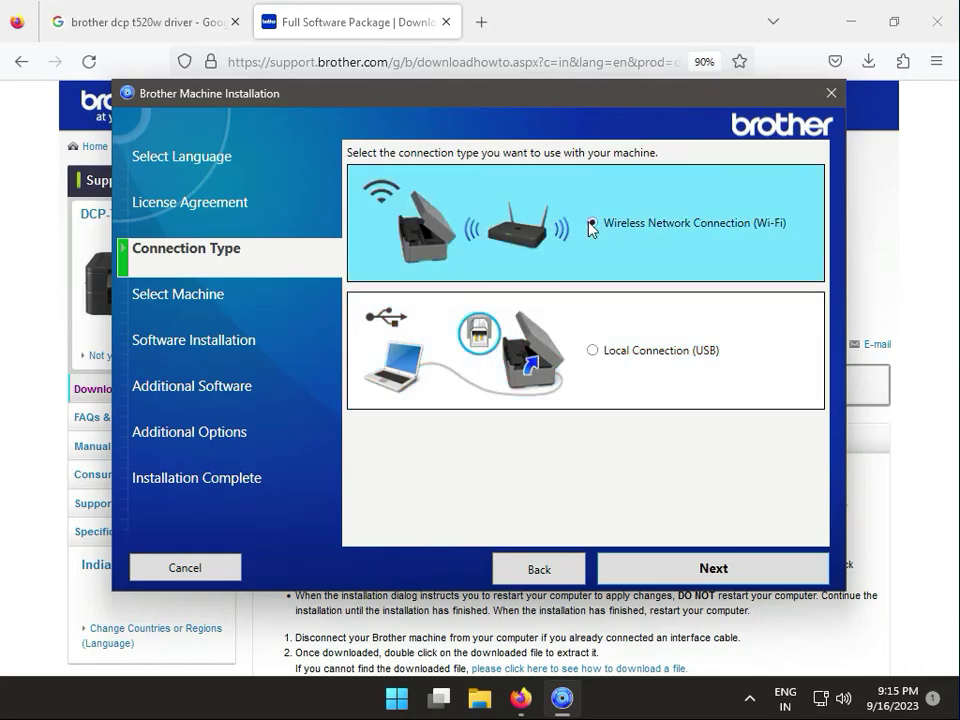
pyautogui.click(593, 351)
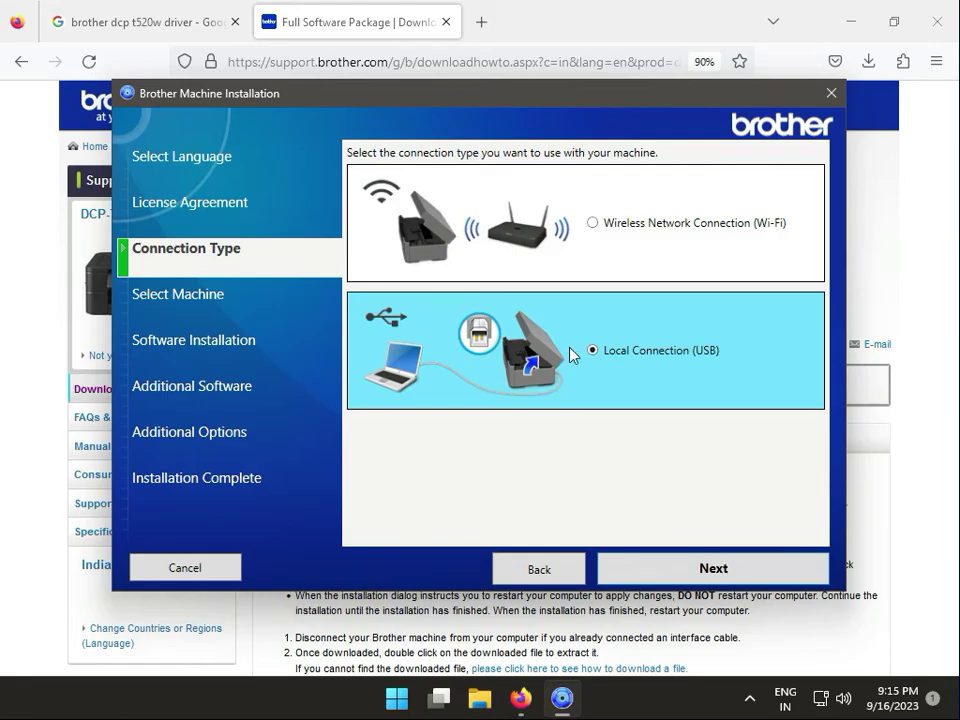
pyautogui.click(696, 568)
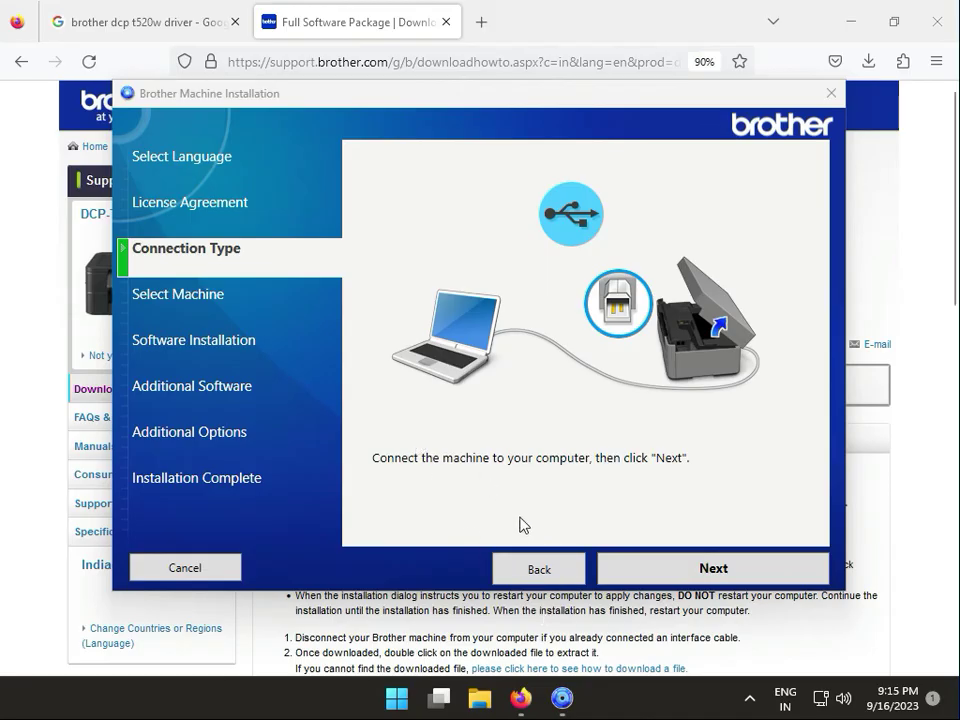
# Return to the connection type choice, select Wireless Network Connection (Wi-Fi), and continue to the machine search
pyautogui.click(539, 571)
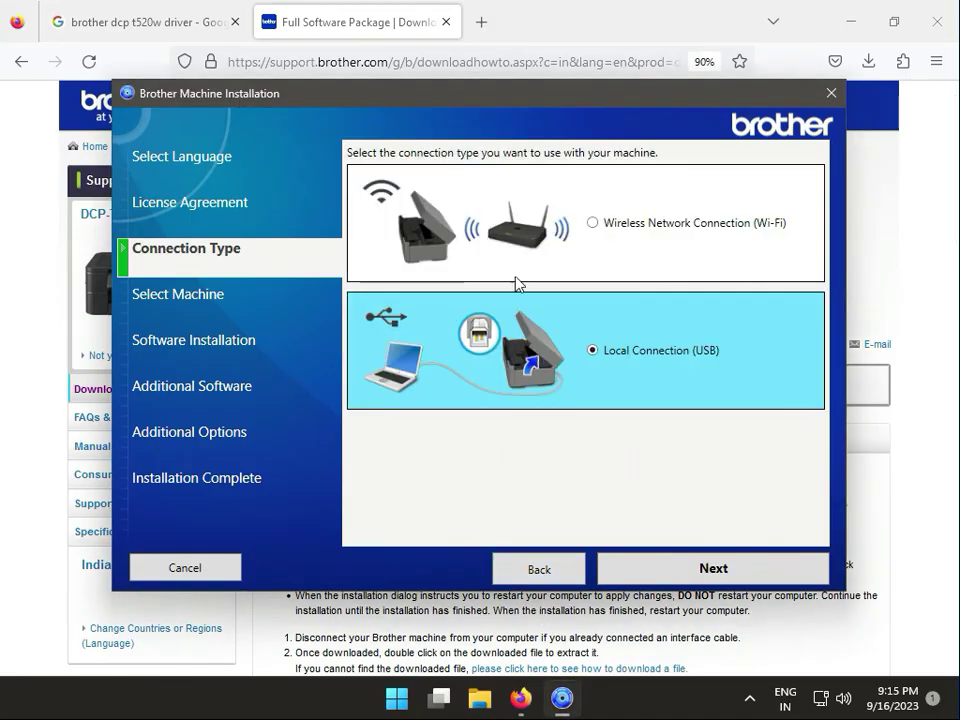
pyautogui.click(566, 249)
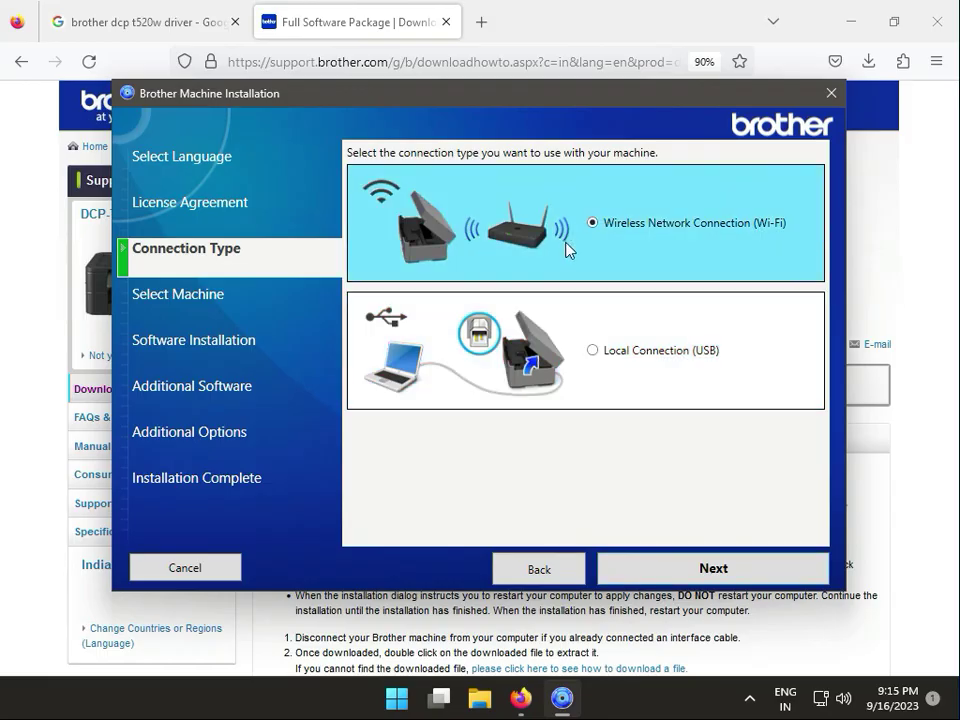
pyautogui.click(679, 578)
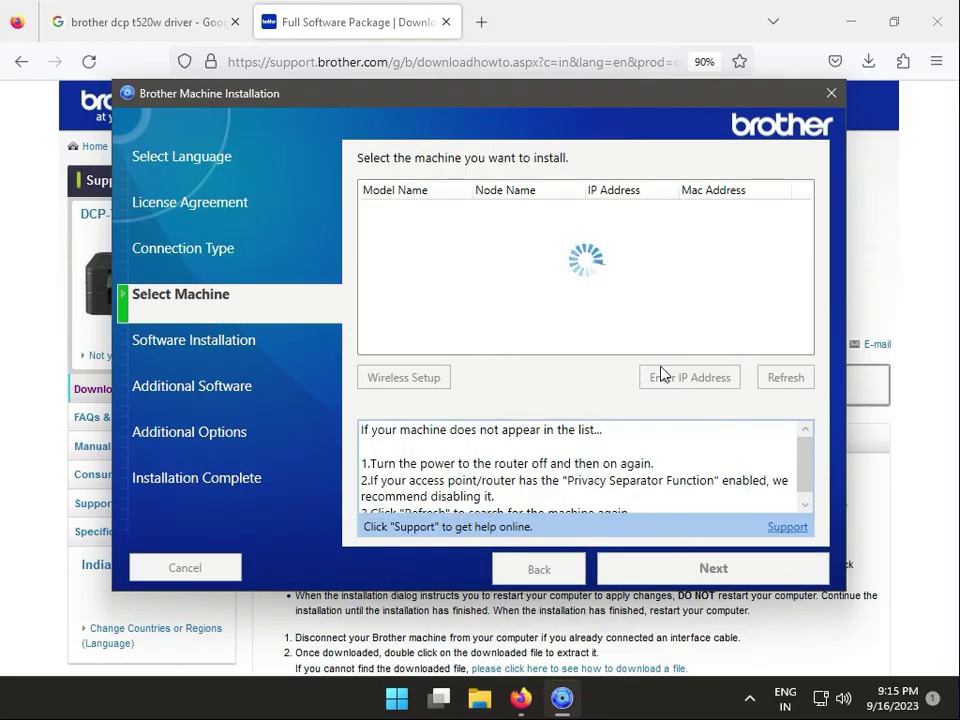